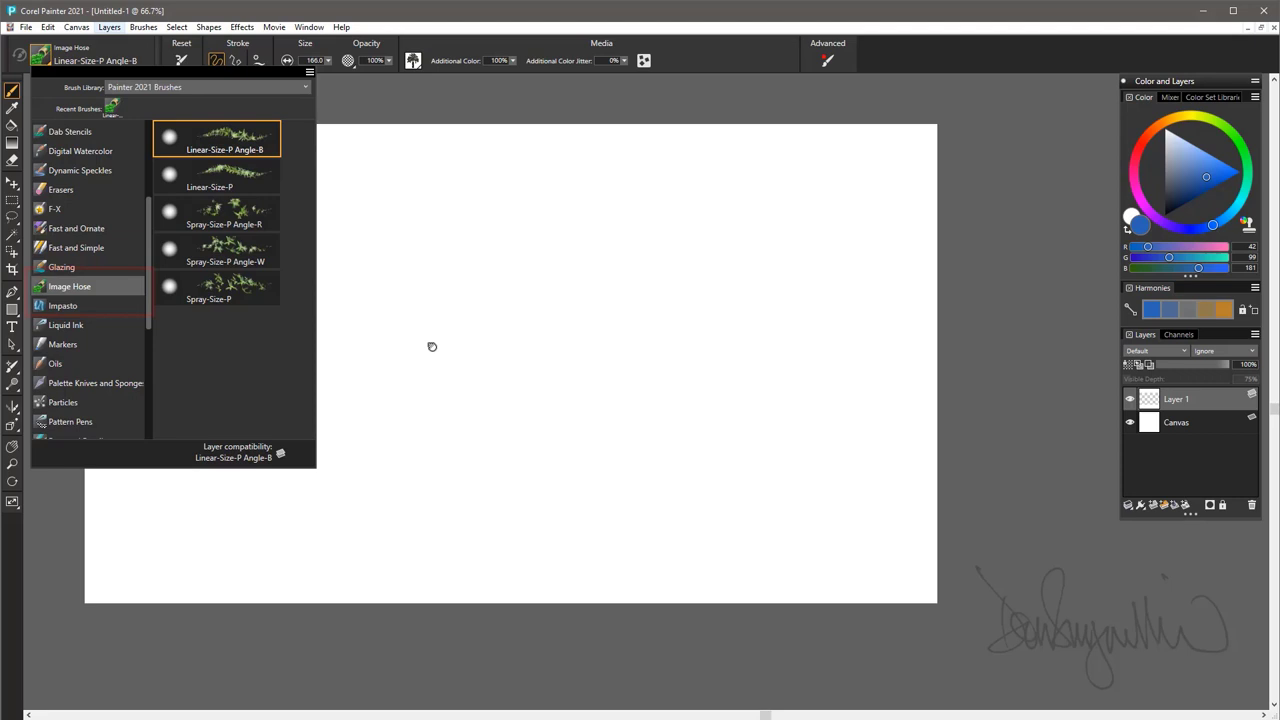
Paint several overlapping rows of palm trees across the canvas with the Image Hose Linear-Size-P Angle-B brush
{"action": "mouse_move", "coordinate": [741, 305]}
{"action": "left_mouse_down"}
{"action": "mouse_move", "coordinate": [296, 356]}
{"action": "mouse_move", "coordinate": [265, 344]}
{"action": "mouse_move", "coordinate": [635, 381]}
{"action": "mouse_move", "coordinate": [858, 325]}
{"action": "mouse_move", "coordinate": [838, 366]}
{"action": "left_mouse_up"}
{"action": "mouse_move", "coordinate": [780, 434]}
{"action": "left_mouse_down"}
{"action": "mouse_move", "coordinate": [388, 412]}
{"action": "mouse_move", "coordinate": [168, 436]}
{"action": "mouse_move", "coordinate": [828, 476]}
{"action": "mouse_move", "coordinate": [505, 265]}
{"action": "left_mouse_up"}
{"action": "mouse_move", "coordinate": [247, 287]}
{"action": "left_mouse_down"}
{"action": "mouse_move", "coordinate": [530, 240]}
{"action": "mouse_move", "coordinate": [857, 257]}
{"action": "mouse_move", "coordinate": [420, 245]}
{"action": "mouse_move", "coordinate": [165, 258]}
{"action": "left_mouse_up"}
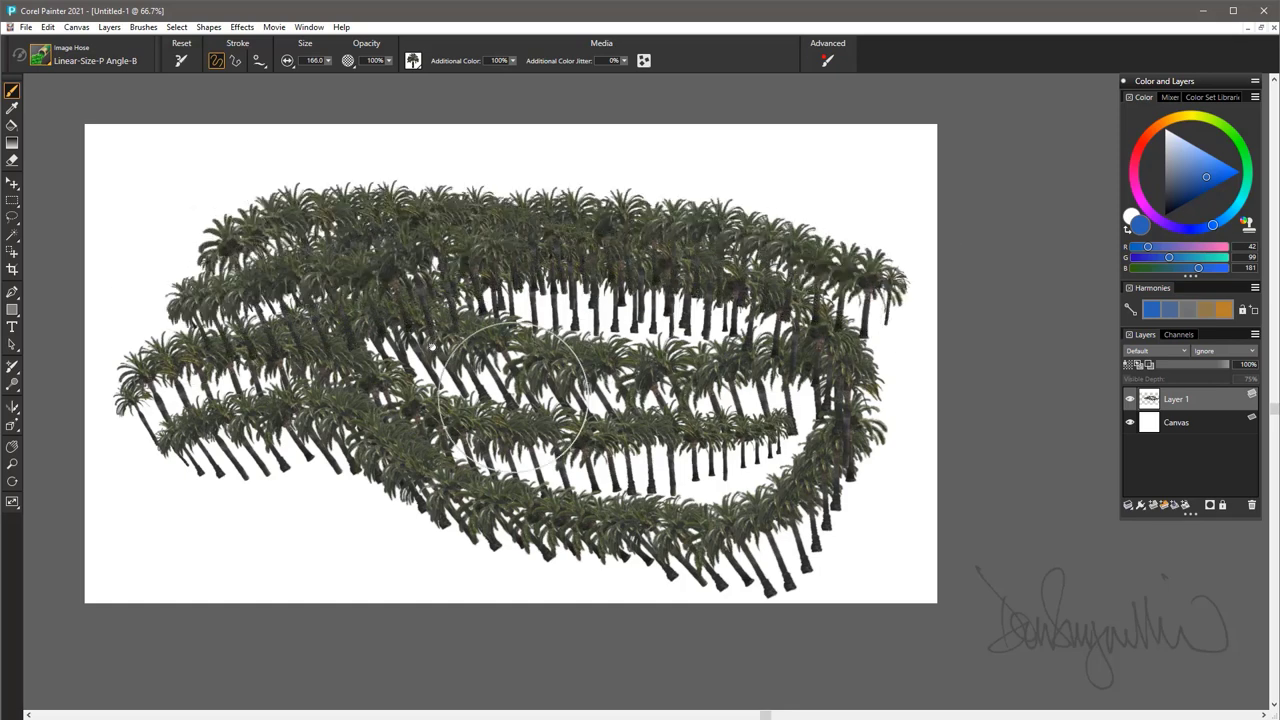
{"action": "mouse_move", "coordinate": [220, 500]}
{"action": "left_mouse_down"}
{"action": "mouse_move", "coordinate": [323, 484]}
{"action": "mouse_move", "coordinate": [662, 544]}
{"action": "mouse_move", "coordinate": [837, 507]}
{"action": "mouse_move", "coordinate": [844, 473]}
{"action": "mouse_move", "coordinate": [230, 470]}
{"action": "left_mouse_up"}
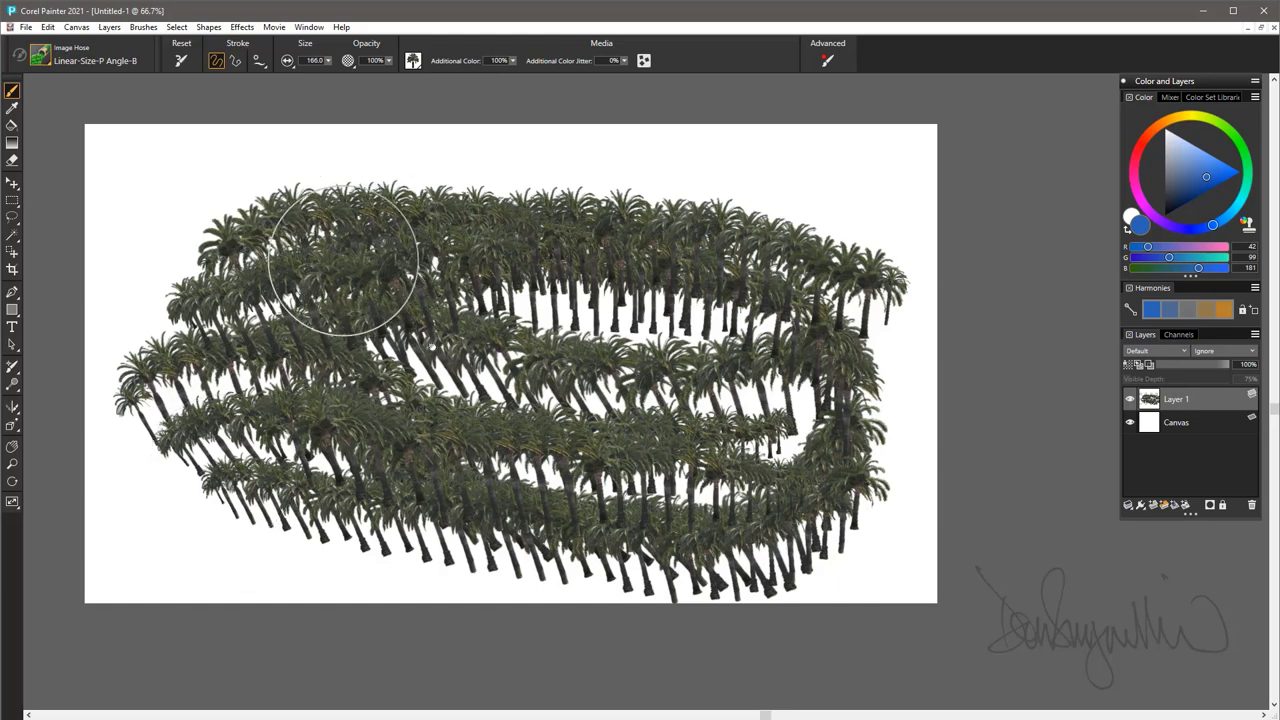
Display the nozzle libraries and place them just beside the color and layer controls
{"action": "left_click", "coordinate": [309, 27]}
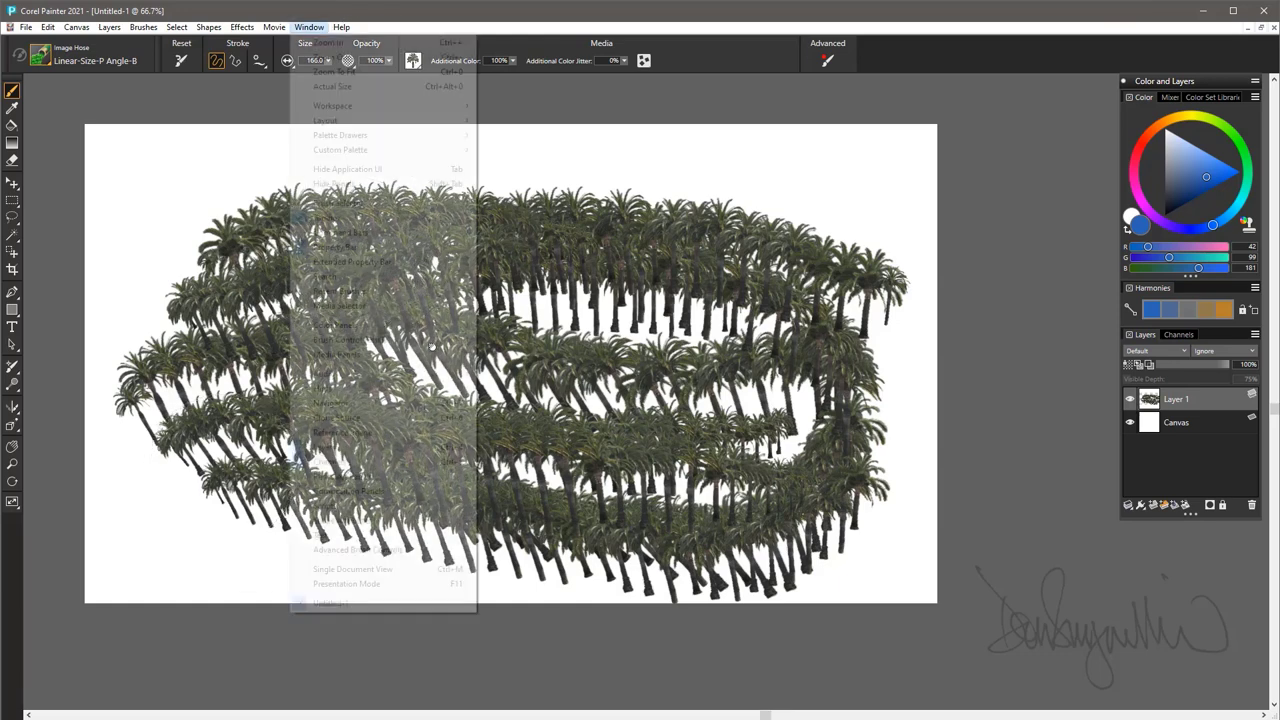
{"action": "mouse_move", "coordinate": [432, 352]}
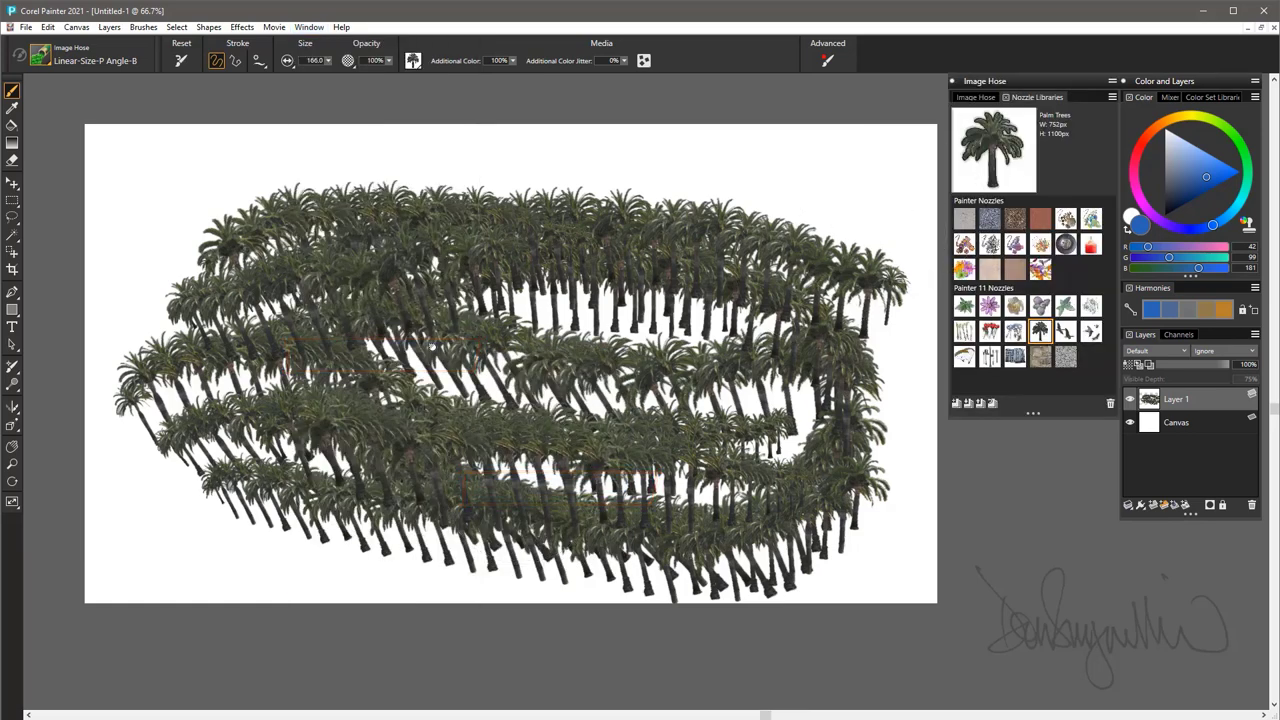
{"action": "left_click_drag", "start_coordinate": [1040, 81], "coordinate": [1012, 82]}
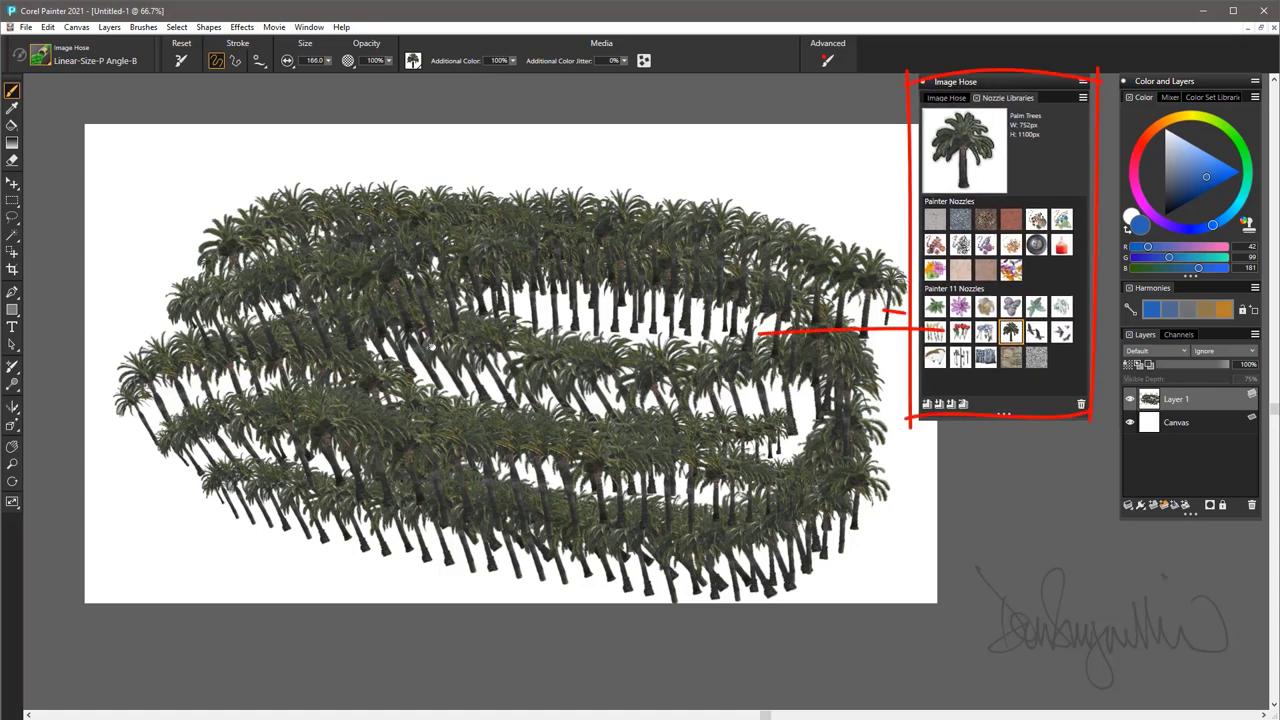
Paint one stroke each across the upper palm trees with the Passionflower Buds, Bay Leaves and Kaleidoscope 1 nozzles
{"action": "left_click", "coordinate": [1012, 307]}
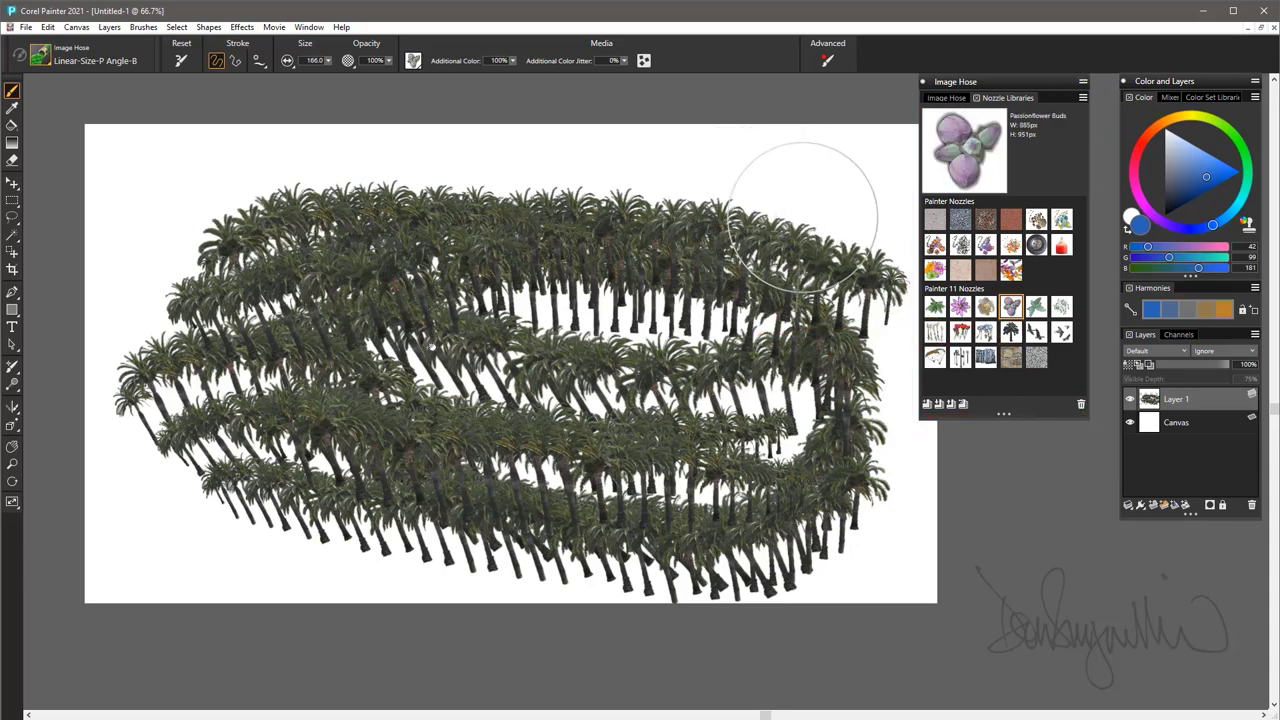
{"action": "left_click_drag", "start_coordinate": [802, 220], "coordinate": [200, 188]}
{"action": "left_click", "coordinate": [935, 307]}
{"action": "left_click_drag", "start_coordinate": [780, 257], "coordinate": [285, 322]}
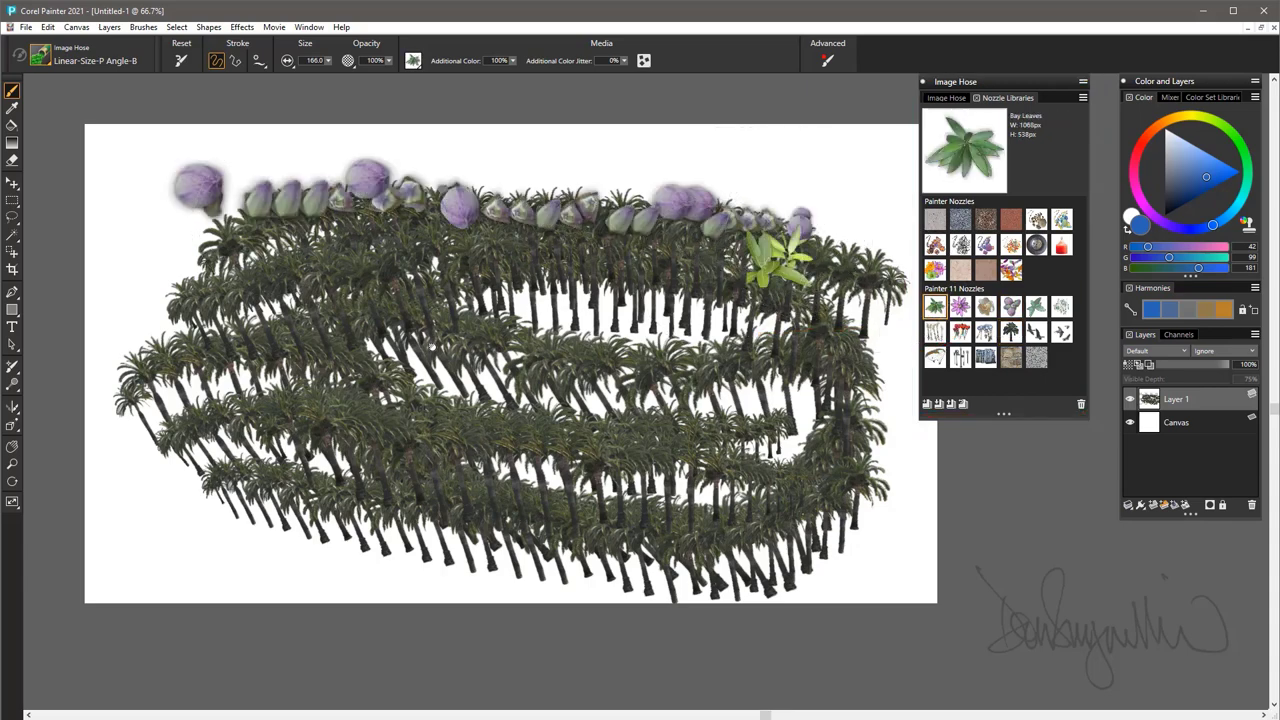
{"action": "left_click", "coordinate": [935, 245]}
{"action": "left_click_drag", "start_coordinate": [790, 192], "coordinate": [248, 230]}
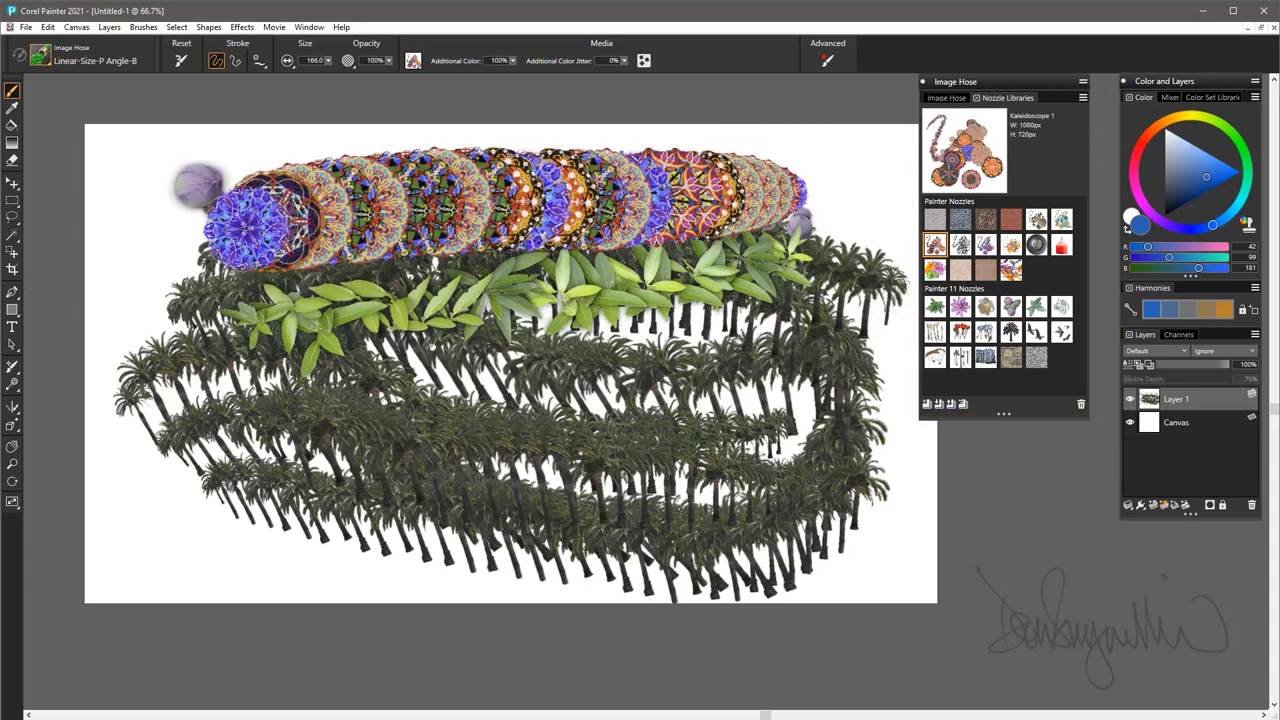
Paint strokes over the lower palm trees with the black scribble nozzle and the Cubes nozzle
{"action": "left_click", "coordinate": [961, 245]}
{"action": "mouse_move", "coordinate": [742, 336]}
{"action": "left_mouse_down"}
{"action": "mouse_move", "coordinate": [277, 416]}
{"action": "mouse_move", "coordinate": [570, 545]}
{"action": "left_mouse_up"}
{"action": "left_click", "coordinate": [986, 245]}
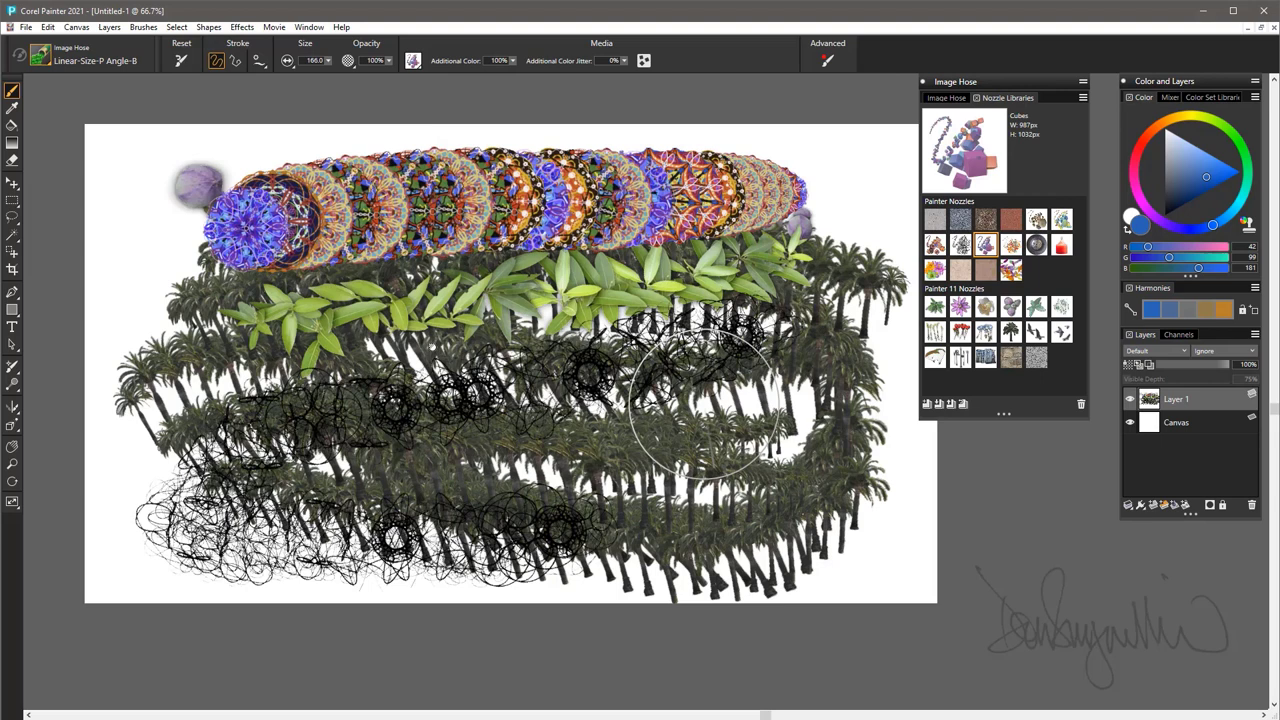
{"action": "left_click_drag", "start_coordinate": [700, 408], "coordinate": [692, 494]}
Paint strokes with the last three nozzles in the second row of Painter Nozzles, finishing with the candles
{"action": "left_click", "coordinate": [1011, 245]}
{"action": "left_click_drag", "start_coordinate": [778, 440], "coordinate": [374, 398]}
{"action": "left_click", "coordinate": [1037, 245]}
{"action": "mouse_move", "coordinate": [801, 364]}
{"action": "left_mouse_down"}
{"action": "mouse_move", "coordinate": [352, 336]}
{"action": "mouse_move", "coordinate": [794, 426]}
{"action": "left_mouse_up"}
{"action": "left_click", "coordinate": [1062, 245]}
{"action": "mouse_move", "coordinate": [690, 412]}
{"action": "left_mouse_down"}
{"action": "mouse_move", "coordinate": [350, 470]}
{"action": "mouse_move", "coordinate": [250, 330]}
{"action": "mouse_move", "coordinate": [829, 471]}
{"action": "mouse_move", "coordinate": [800, 400]}
{"action": "mouse_move", "coordinate": [235, 385]}
{"action": "left_mouse_up"}
Paint over the artwork with the Red Poppies nozzle and several long strokes of Passionflower Leaves
{"action": "left_click", "coordinate": [960, 332]}
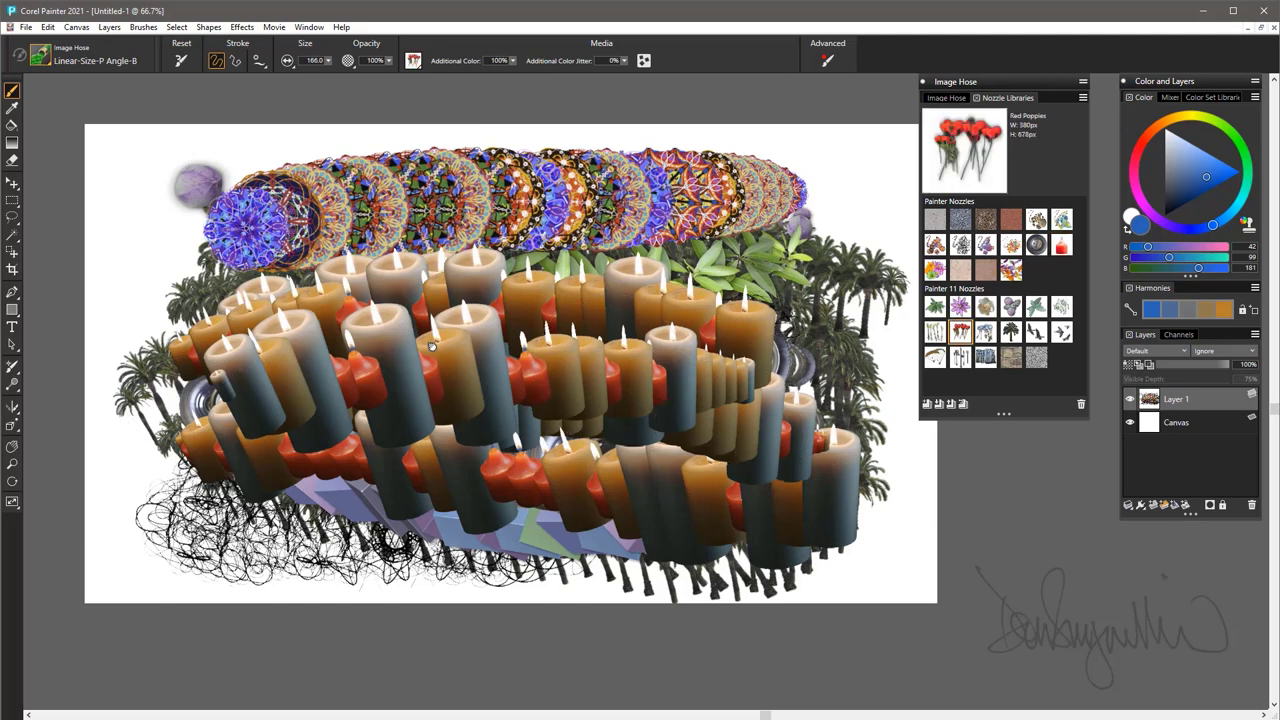
{"action": "left_click_drag", "start_coordinate": [672, 408], "coordinate": [530, 475]}
{"action": "left_click", "coordinate": [1037, 307]}
{"action": "mouse_move", "coordinate": [605, 287]}
{"action": "left_mouse_down"}
{"action": "mouse_move", "coordinate": [540, 318]}
{"action": "mouse_move", "coordinate": [802, 392]}
{"action": "left_mouse_up"}
{"action": "mouse_move", "coordinate": [585, 222]}
{"action": "left_mouse_down"}
{"action": "mouse_move", "coordinate": [405, 208]}
{"action": "mouse_move", "coordinate": [245, 240]}
{"action": "left_mouse_up"}
{"action": "mouse_move", "coordinate": [300, 180]}
{"action": "left_mouse_down"}
{"action": "mouse_move", "coordinate": [429, 143]}
{"action": "mouse_move", "coordinate": [740, 220]}
{"action": "mouse_move", "coordinate": [186, 157]}
{"action": "mouse_move", "coordinate": [713, 320]}
{"action": "left_mouse_up"}
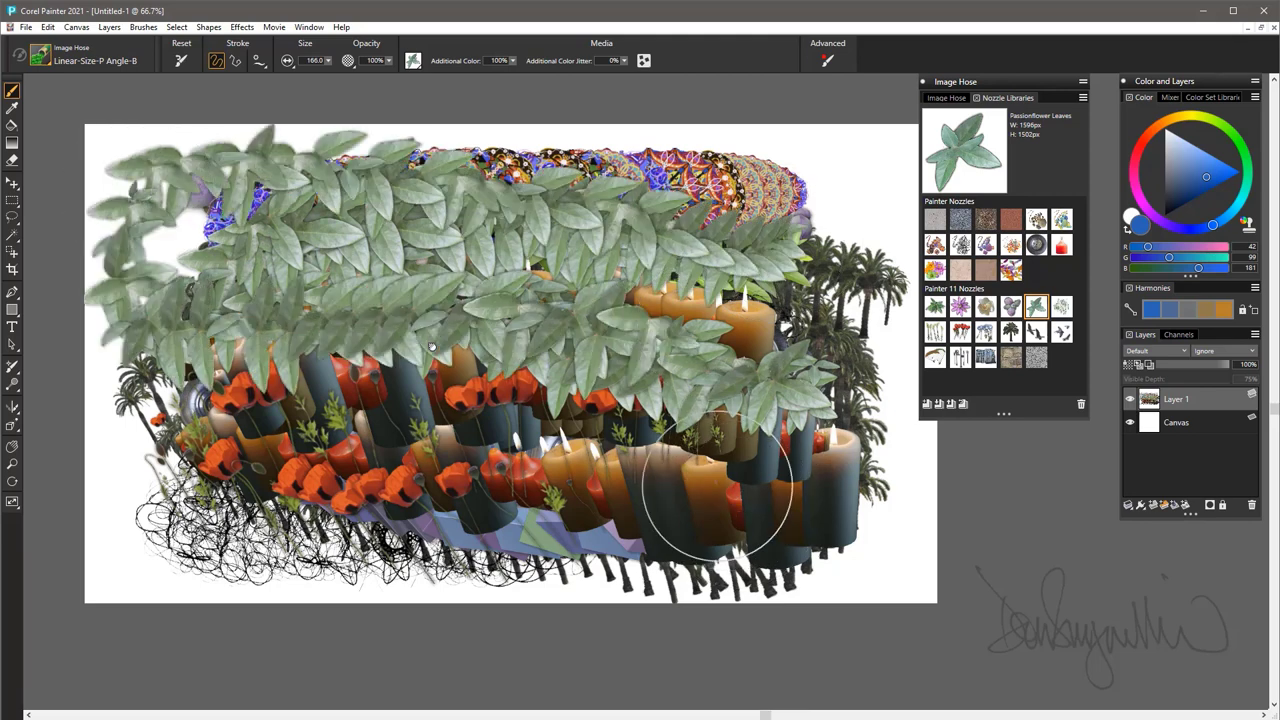
Clear all the test strokes from Layer 1 and minimize the document
{"action": "key", "text": "Delete"}
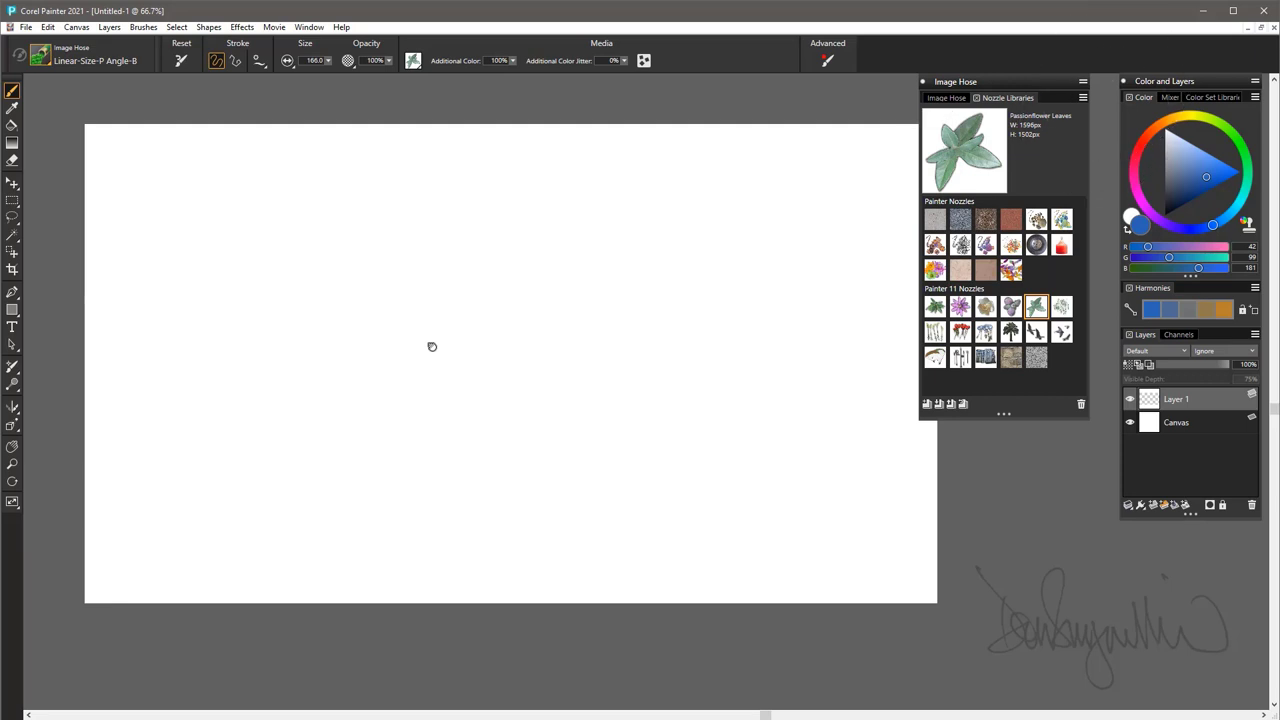
{"action": "left_click", "coordinate": [1261, 27]}
{"action": "left_click", "coordinate": [812, 133]}
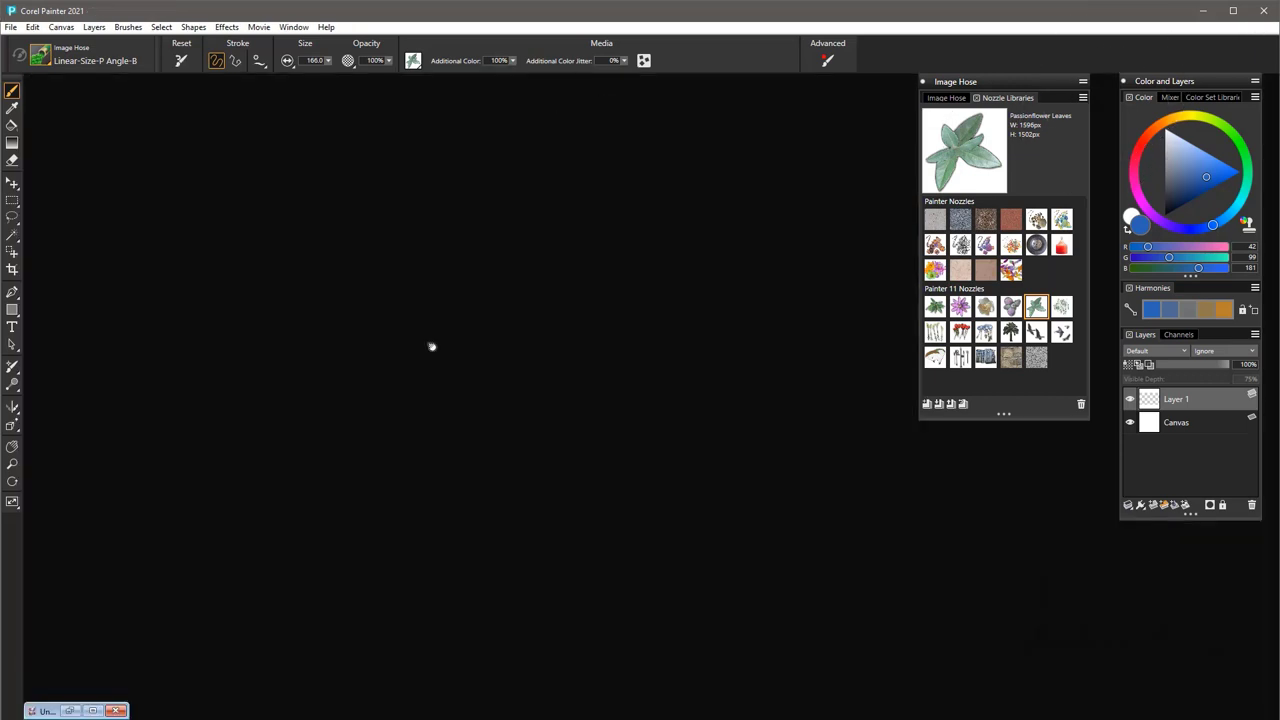
Create a new 400 by 400 pixel image at 150 pixels per inch with painting starting on a layer
{"action": "left_click", "coordinate": [11, 27]}
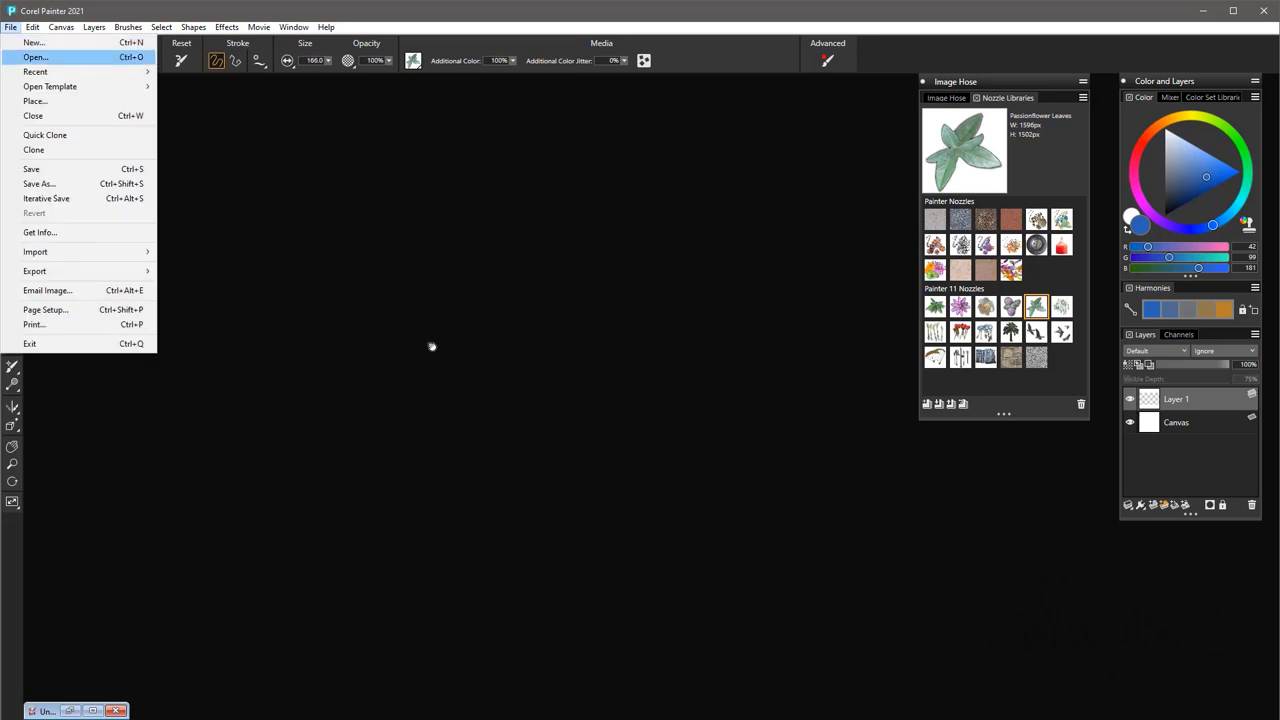
{"action": "key", "text": "Up"}
{"action": "key", "text": "Up"}
{"action": "key", "text": "Up"}
{"action": "key", "text": "Up"}
{"action": "key", "text": "Up"}
{"action": "key", "text": "Return"}
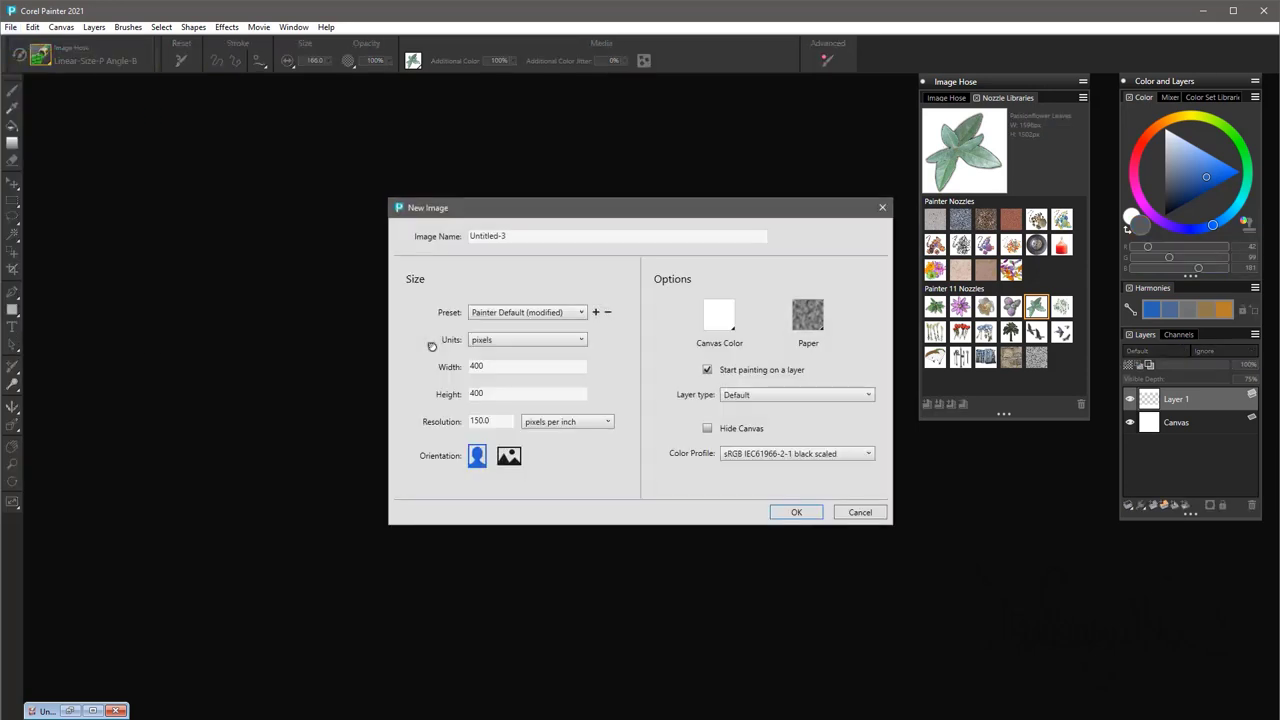
{"action": "mouse_move", "coordinate": [640, 208]}
{"action": "left_mouse_down"}
{"action": "mouse_move", "coordinate": [524, 199]}
{"action": "mouse_move", "coordinate": [562, 182]}
{"action": "left_mouse_up"}
{"action": "key", "text": "Return"}
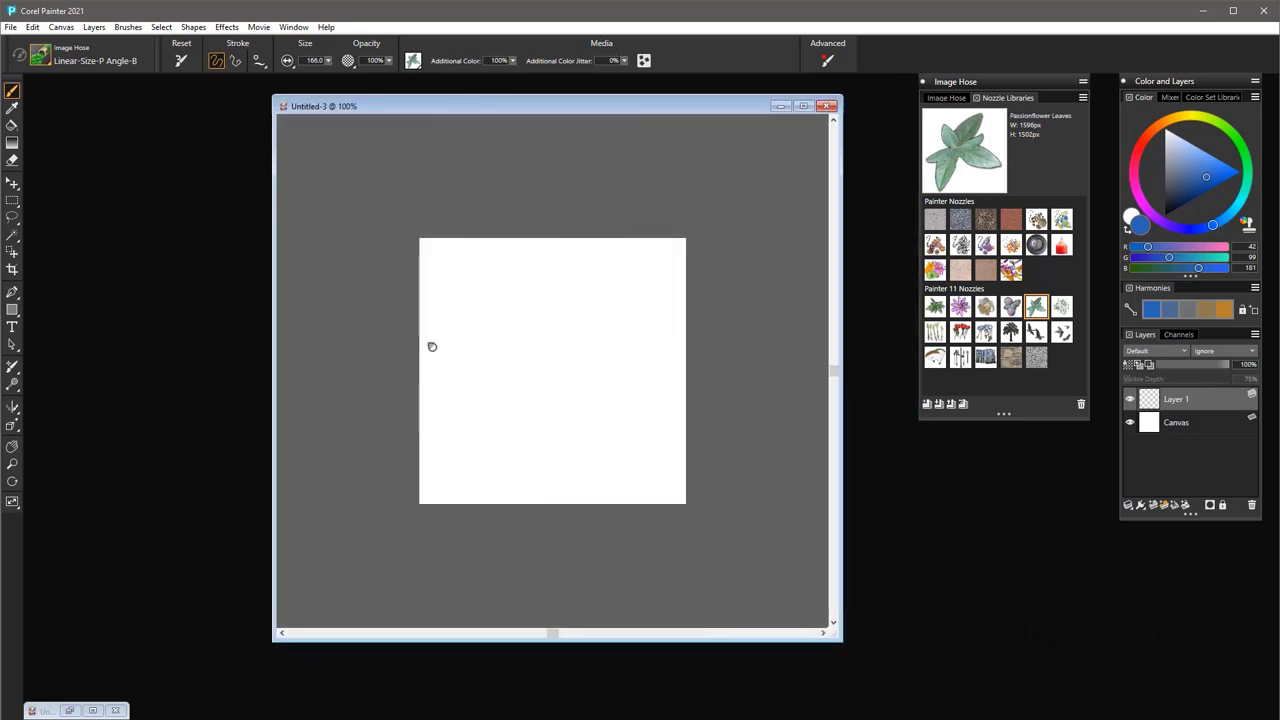
Make a large circular selection and set the main color to light lavender (210, 210, 246) and the additional color to dark blue (35, 35, 105)
{"action": "left_click_drag", "start_coordinate": [274, 490], "coordinate": [182, 520]}
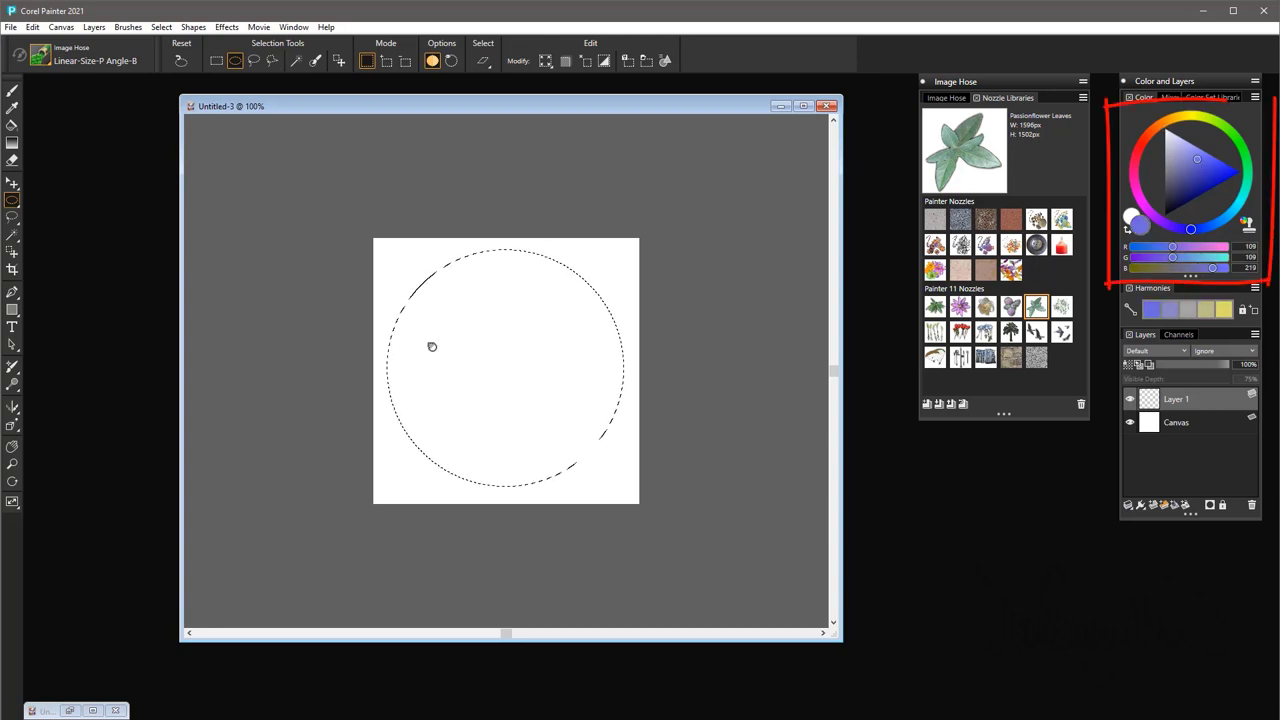
{"action": "key", "text": "shift+s"}
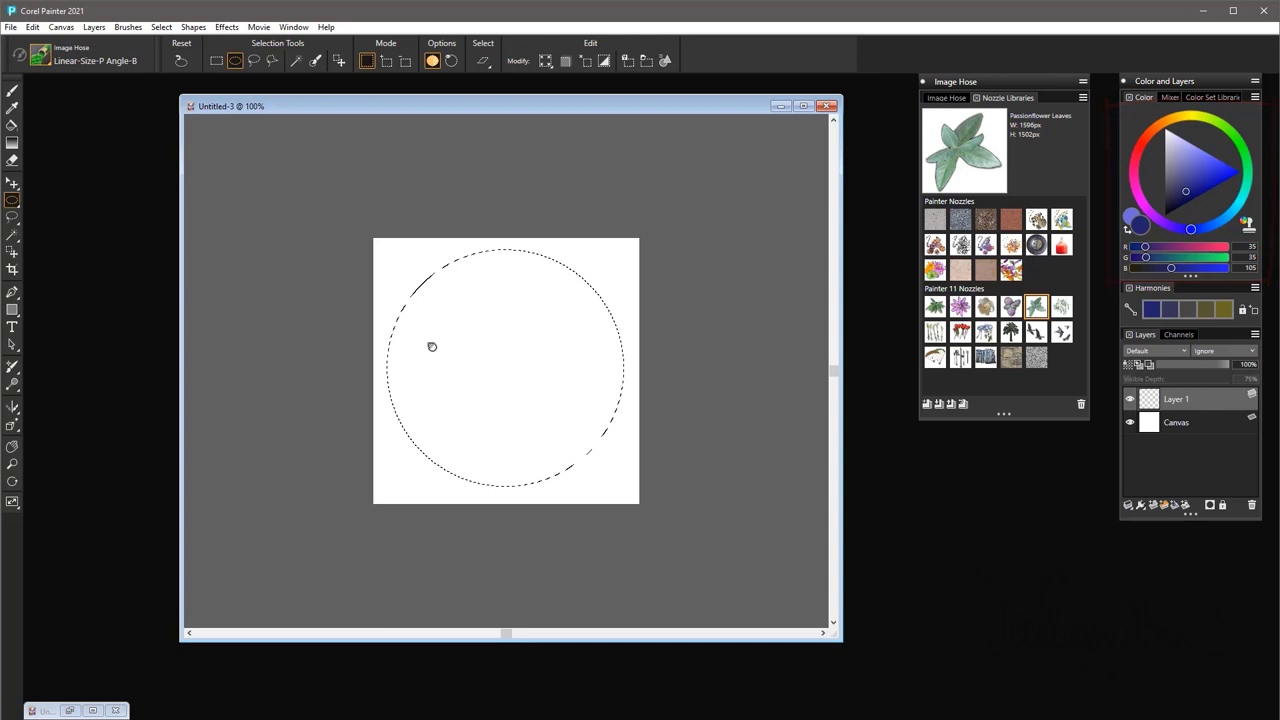
{"action": "left_click_drag", "start_coordinate": [1197, 159], "coordinate": [1175, 137]}
Set the Paint Bucket to fill with a gradient instead of the current color
{"action": "left_click", "coordinate": [12, 125]}
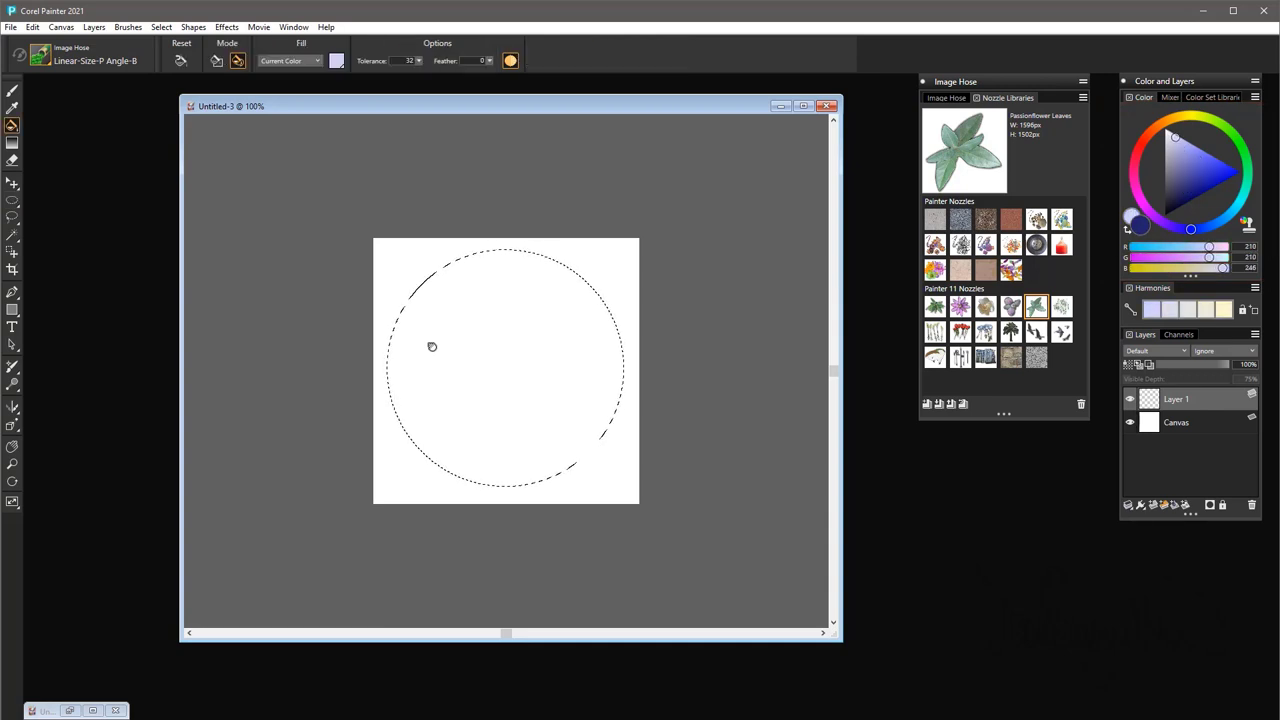
{"action": "left_click", "coordinate": [290, 61]}
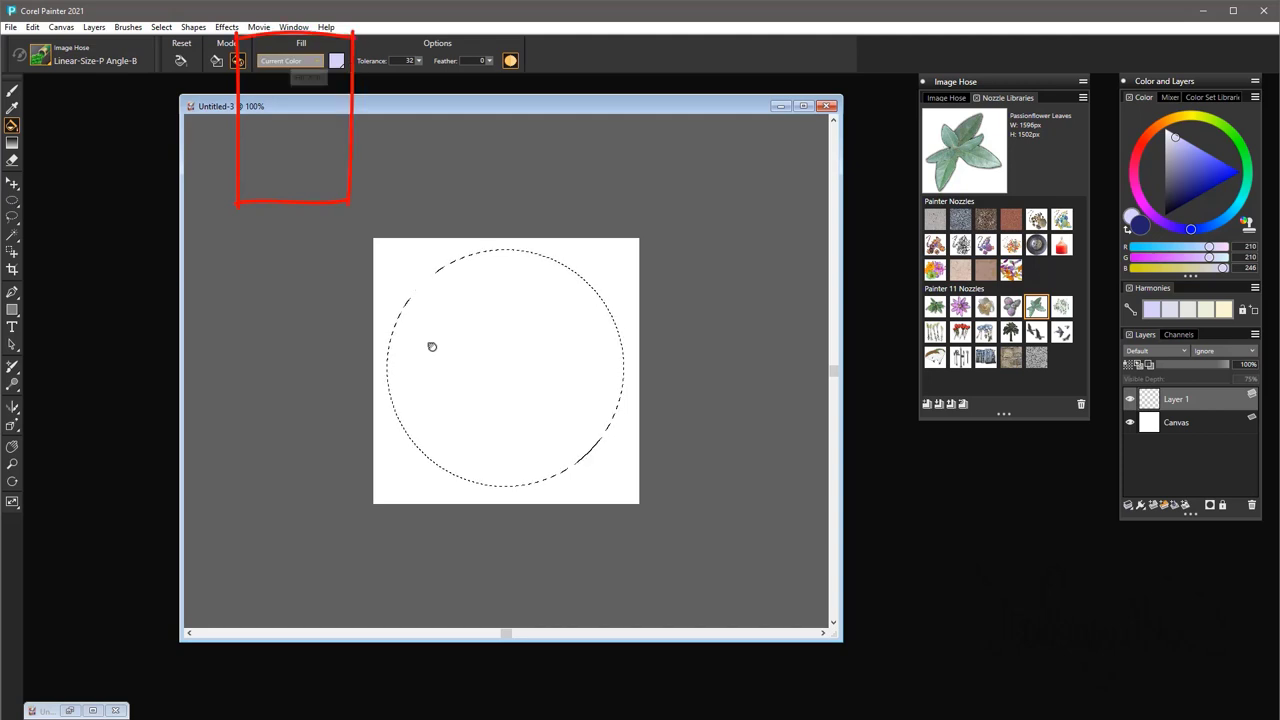
{"action": "left_click", "coordinate": [274, 97]}
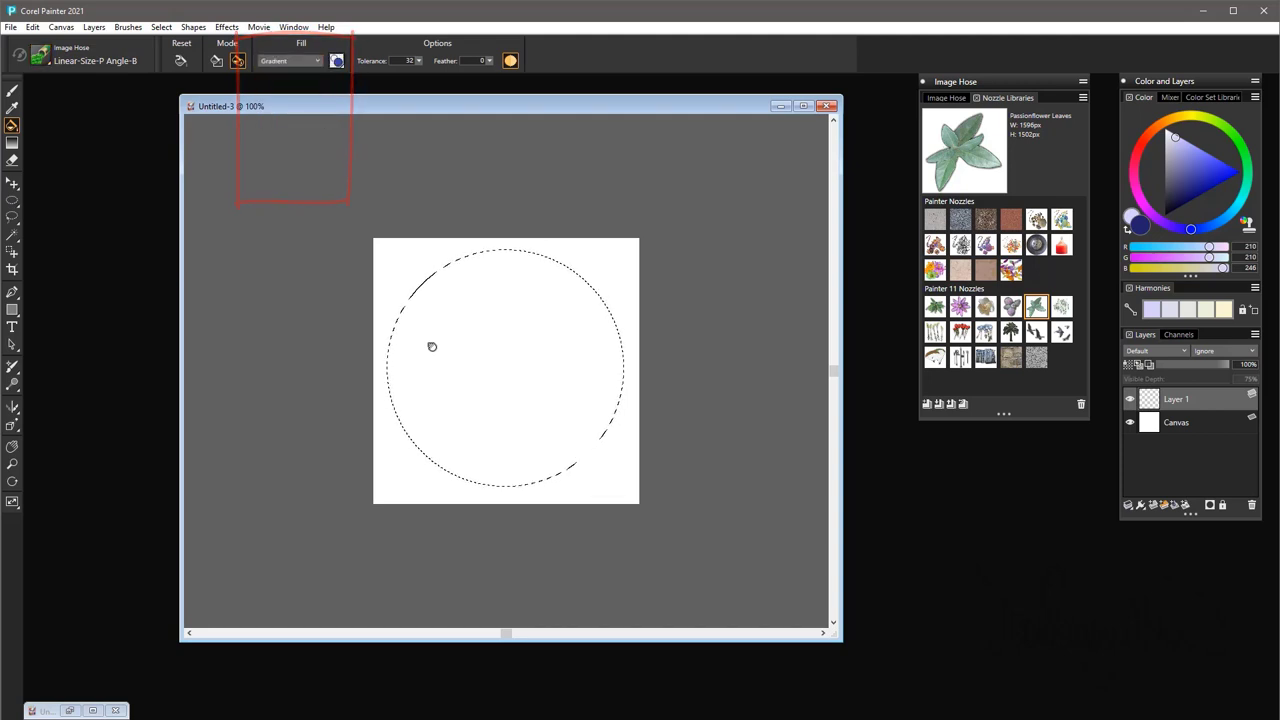
Display the gradient library and gradient node controls with the Main to Additional gradient
{"action": "left_click", "coordinate": [293, 27]}
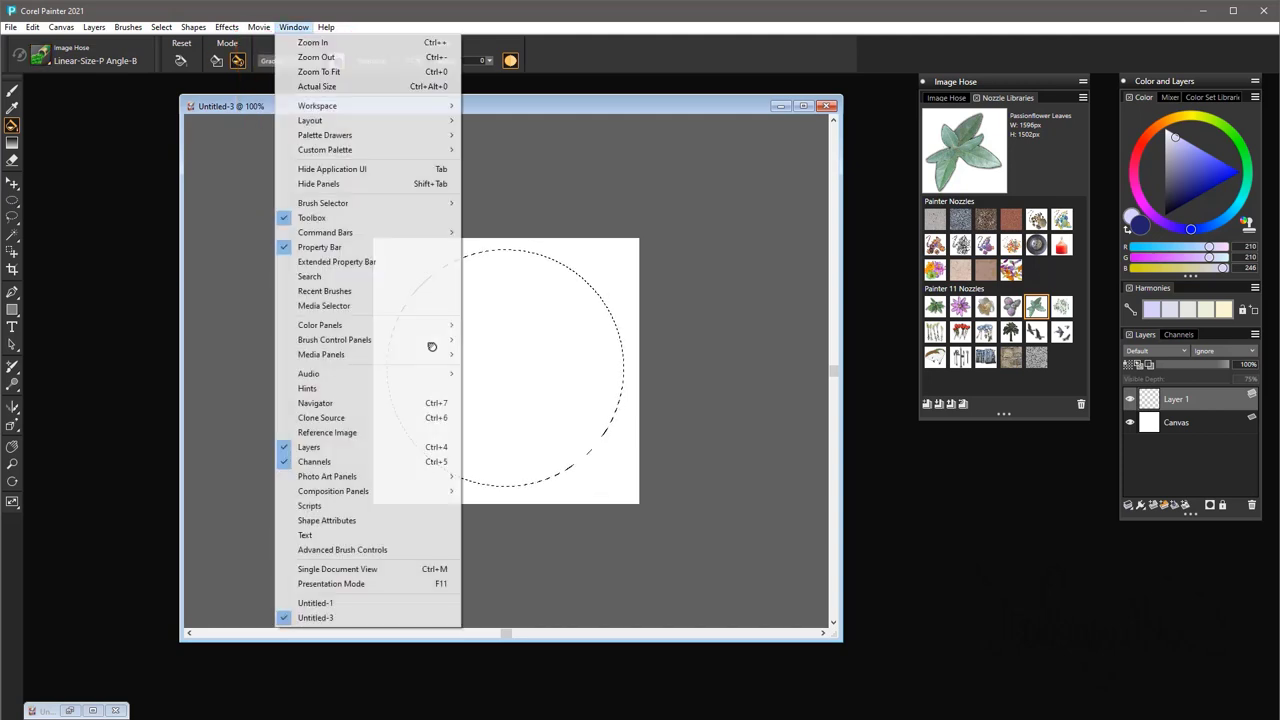
{"action": "key", "text": "Down"}
{"action": "key", "text": "Down"}
{"action": "key", "text": "Down"}
{"action": "key", "text": "Down"}
{"action": "key", "text": "Down"}
{"action": "key", "text": "Down"}
{"action": "key", "text": "Down"}
{"action": "key", "text": "Down"}
{"action": "key", "text": "Down"}
{"action": "key", "text": "Down"}
{"action": "key", "text": "Down"}
{"action": "key", "text": "Down"}
{"action": "key", "text": "Down"}
{"action": "key", "text": "Down"}
{"action": "key", "text": "Down"}
{"action": "key", "text": "Down"}
{"action": "key", "text": "Down"}
{"action": "key", "text": "Down"}
{"action": "key", "text": "Down"}
{"action": "key", "text": "Down"}
{"action": "key", "text": "Up"}
{"action": "key", "text": "Right"}
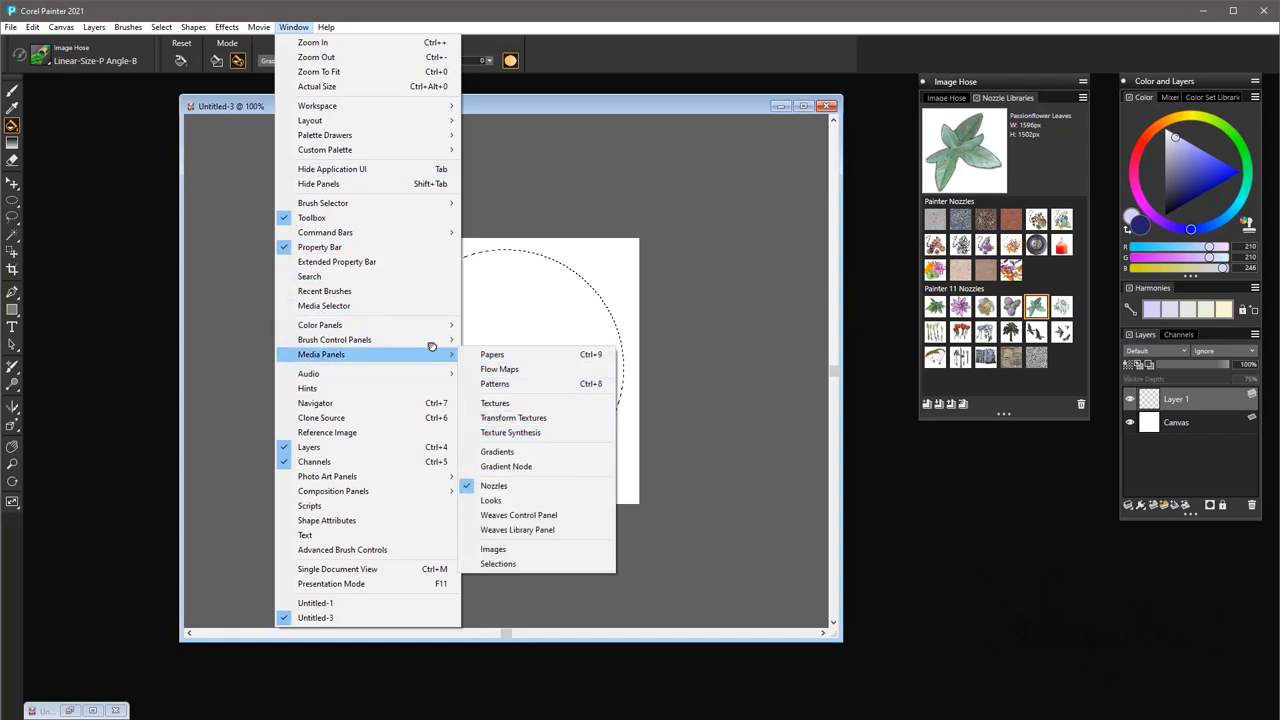
{"action": "key", "text": "Return"}
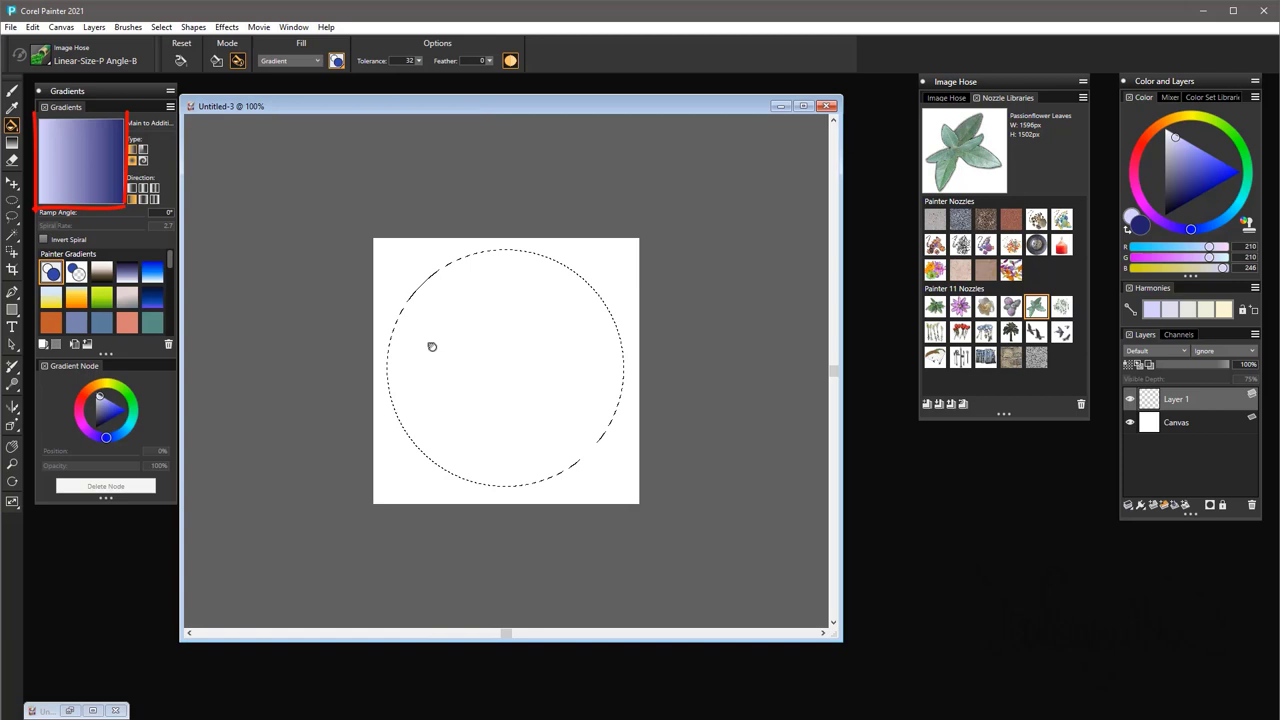
Fill the circular selection with the radial gradient, highlight toward the sphere's upper right, and deselect it
{"action": "left_click", "coordinate": [432, 346]}
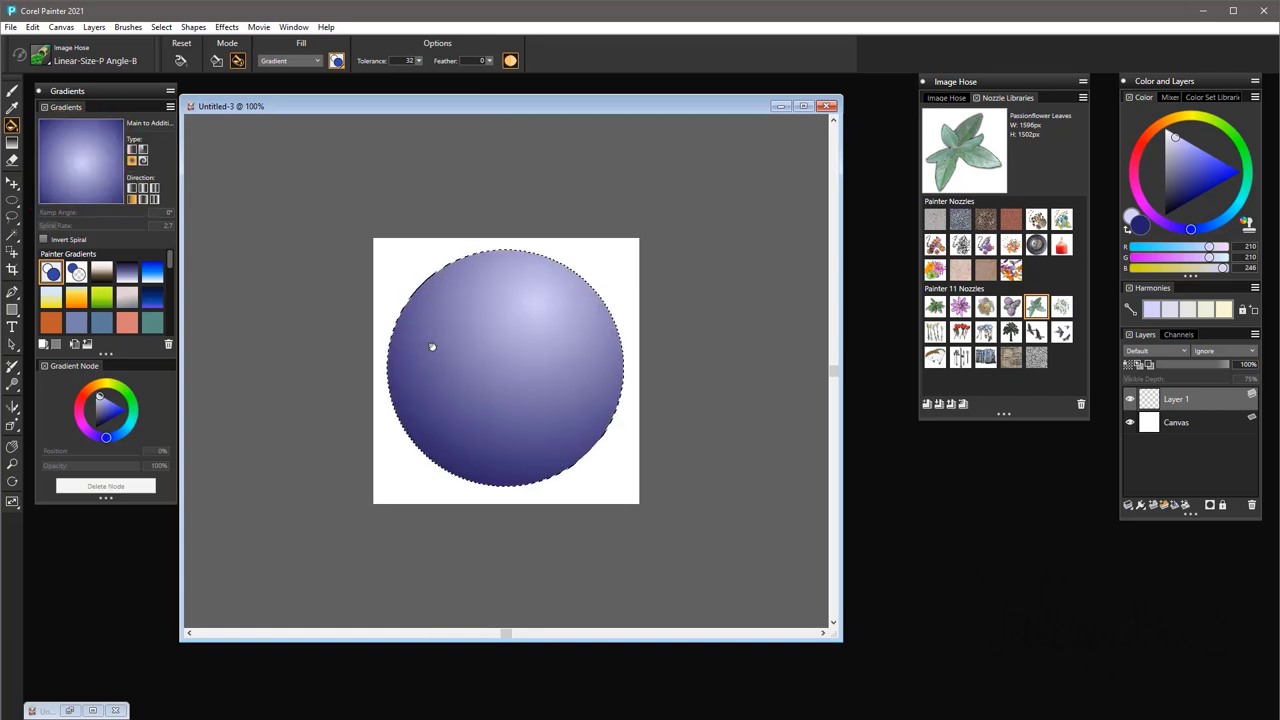
{"action": "key", "text": "ctrl+d"}
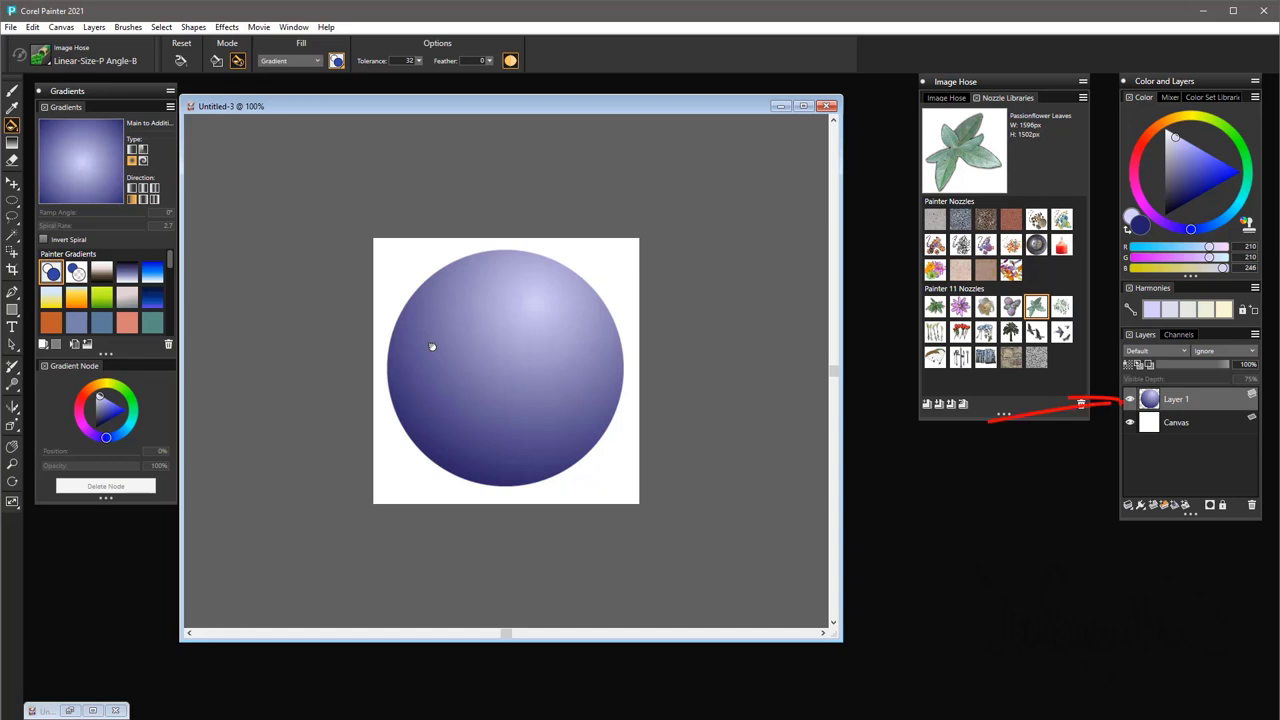
Put Layer 1 with the blue sphere into a layer group and check the group's contents
{"action": "right_click", "coordinate": [1178, 399]}
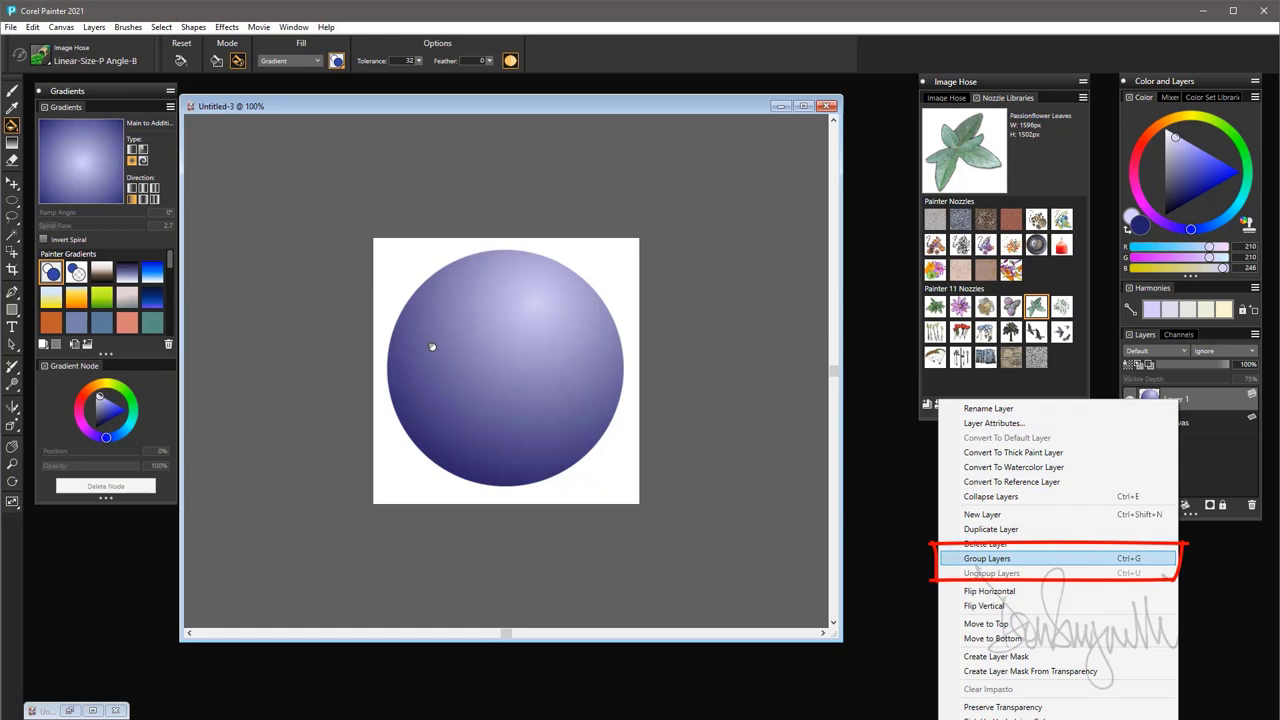
{"action": "left_click", "coordinate": [987, 558]}
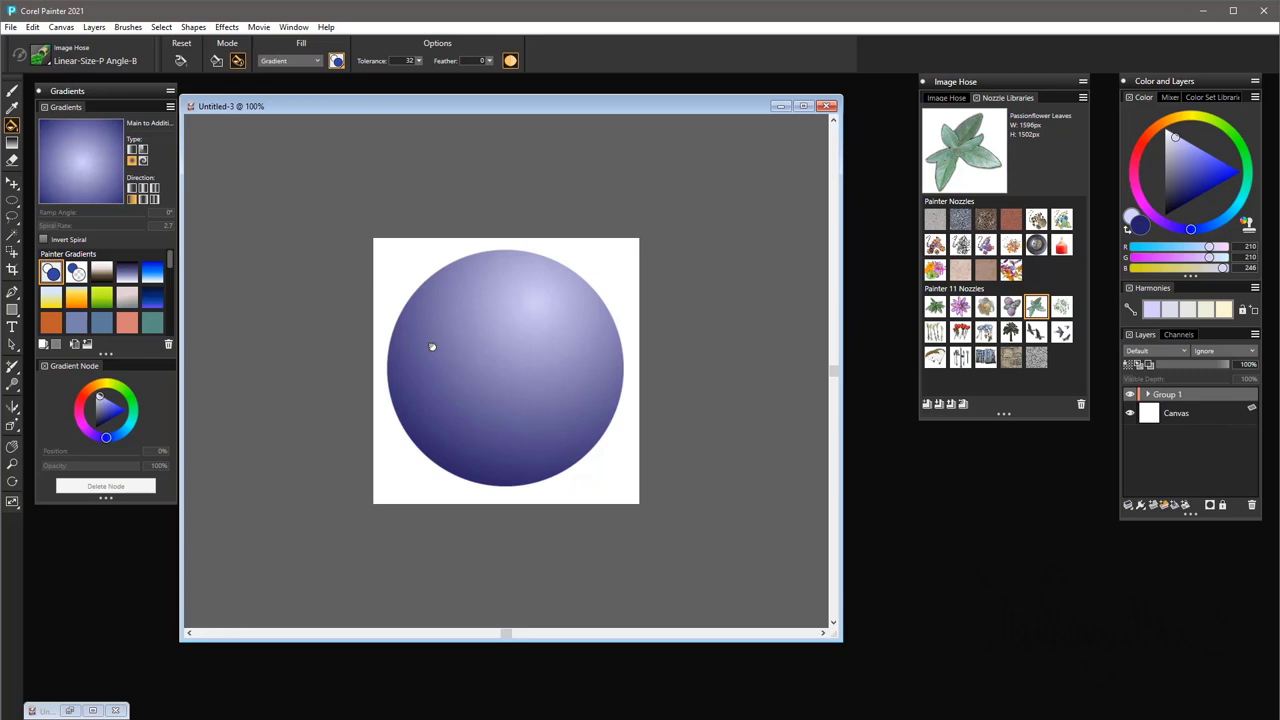
{"action": "left_click", "coordinate": [1148, 394]}
{"action": "left_click", "coordinate": [1148, 394]}
Make a nozzle from the sphere's layer group and position the resulting image window over the original image
{"action": "left_click_drag", "start_coordinate": [1010, 82], "coordinate": [974, 88]}
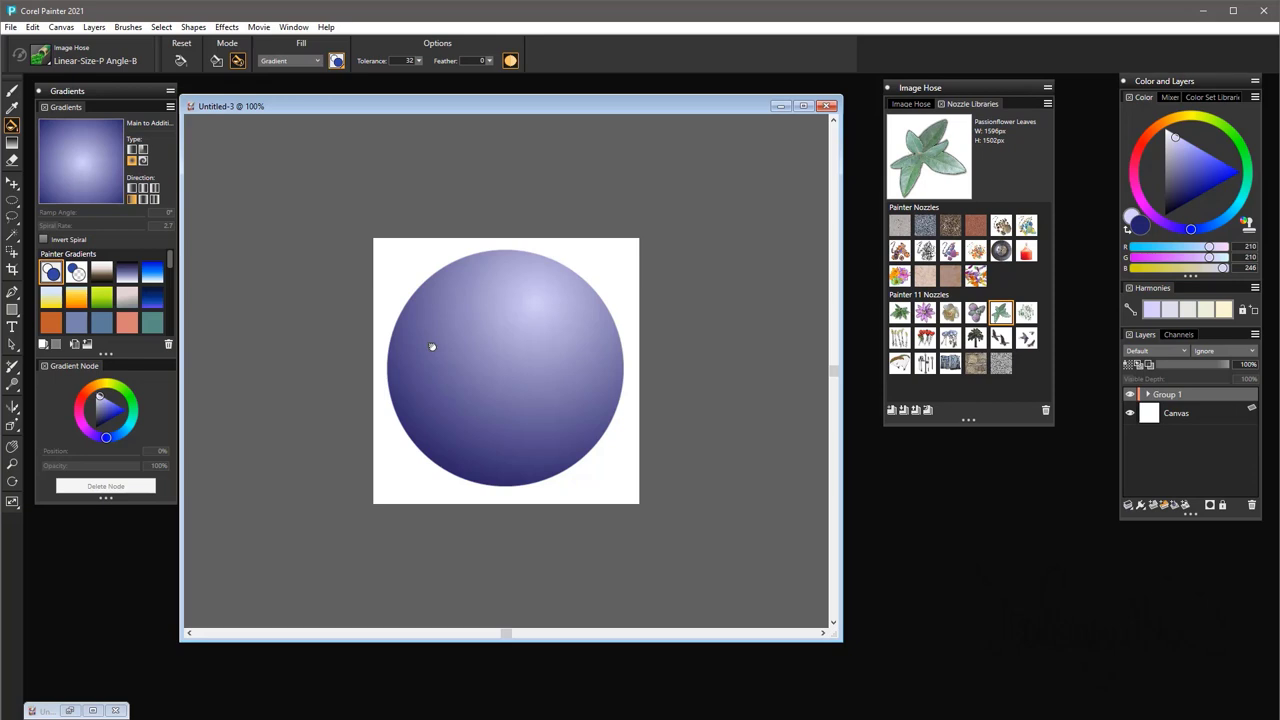
{"action": "left_click", "coordinate": [1048, 104]}
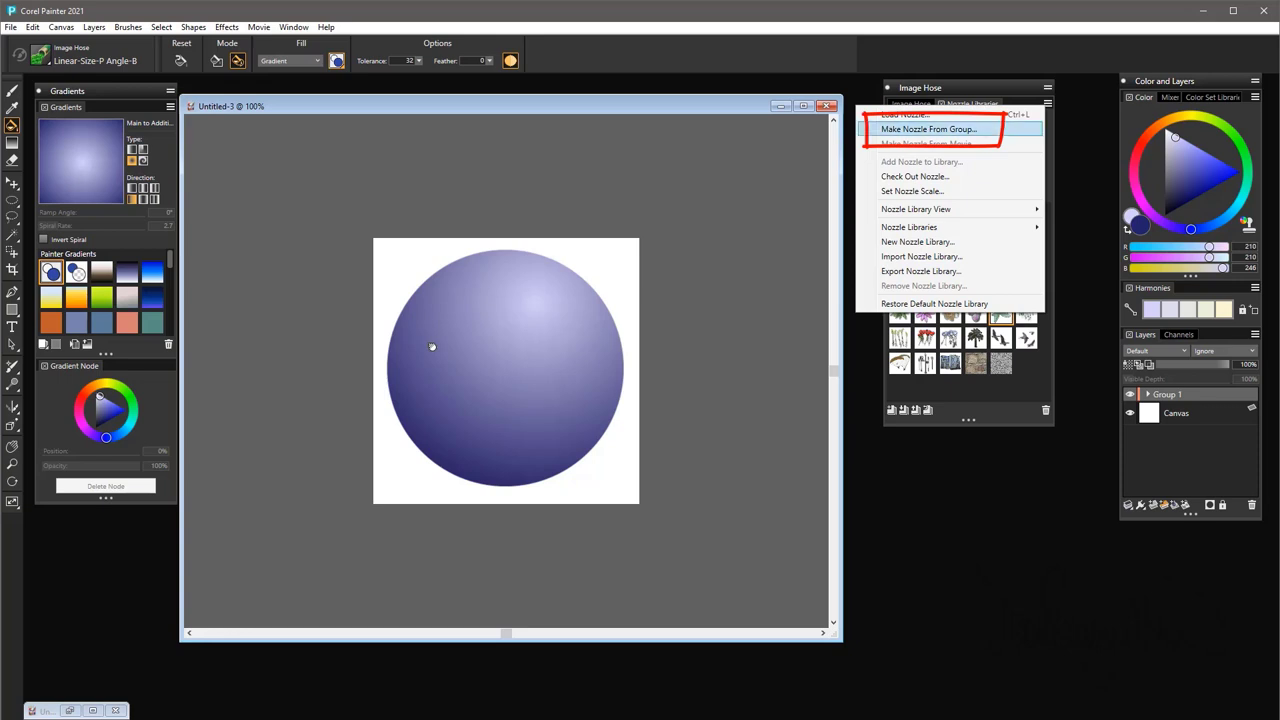
{"action": "key", "text": "Return"}
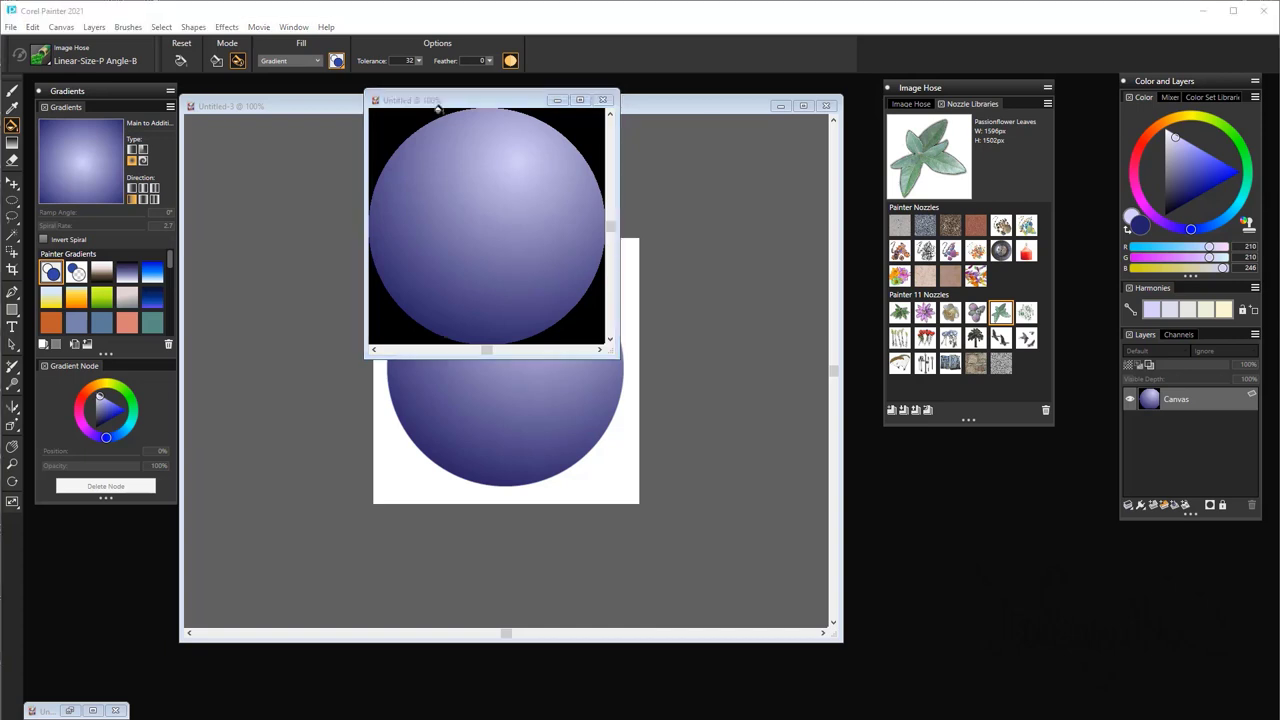
{"action": "left_click_drag", "start_coordinate": [481, 104], "coordinate": [498, 155]}
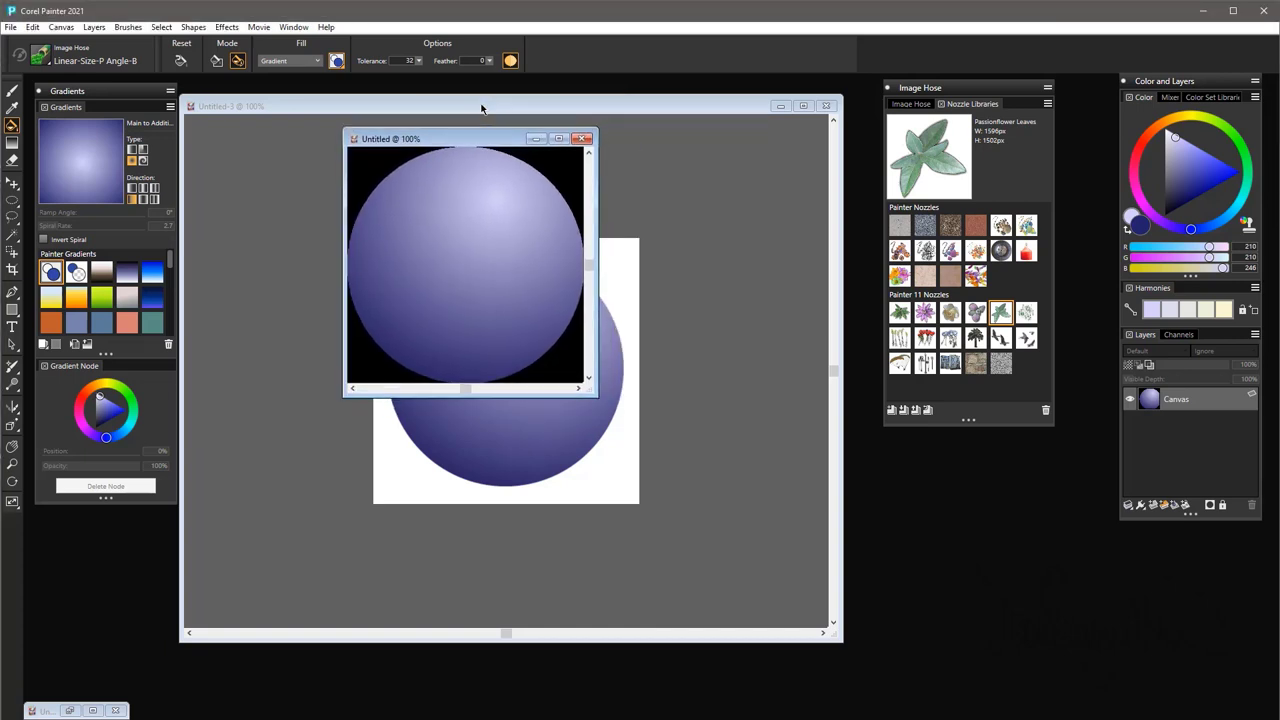
Save the nozzle image as a Painter RIFF file named blue_sphere_nozzle in the nozzles folder on SSD 500 (E:)
{"action": "key", "text": "alt+f"}
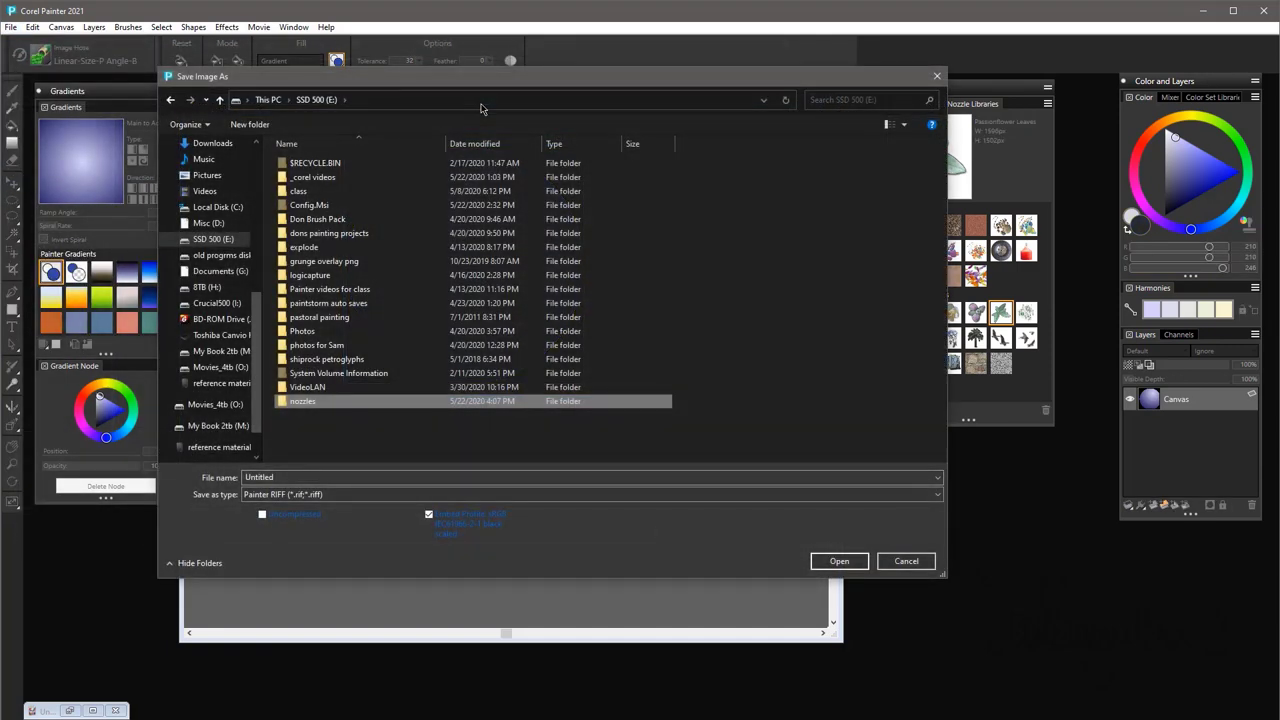
{"action": "key", "text": "Return"}
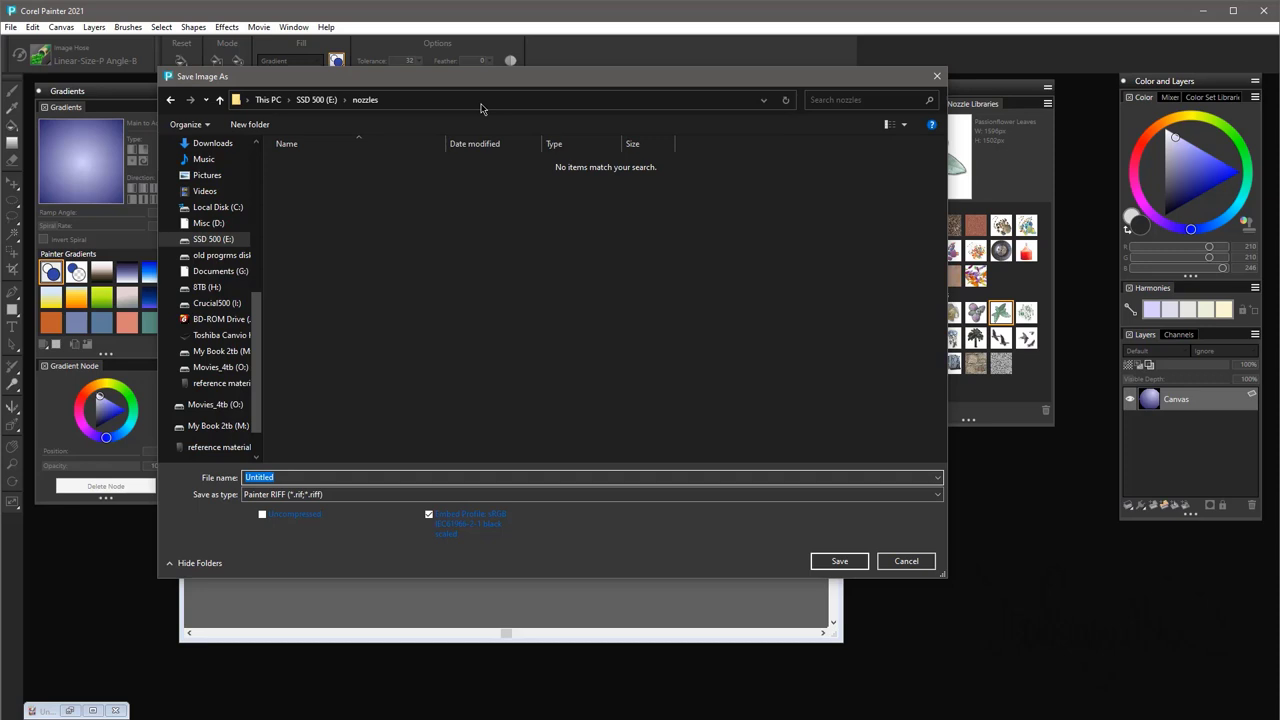
{"action": "type", "text": "blue_sphere"}
{"action": "type", "text": "_nozzle"}
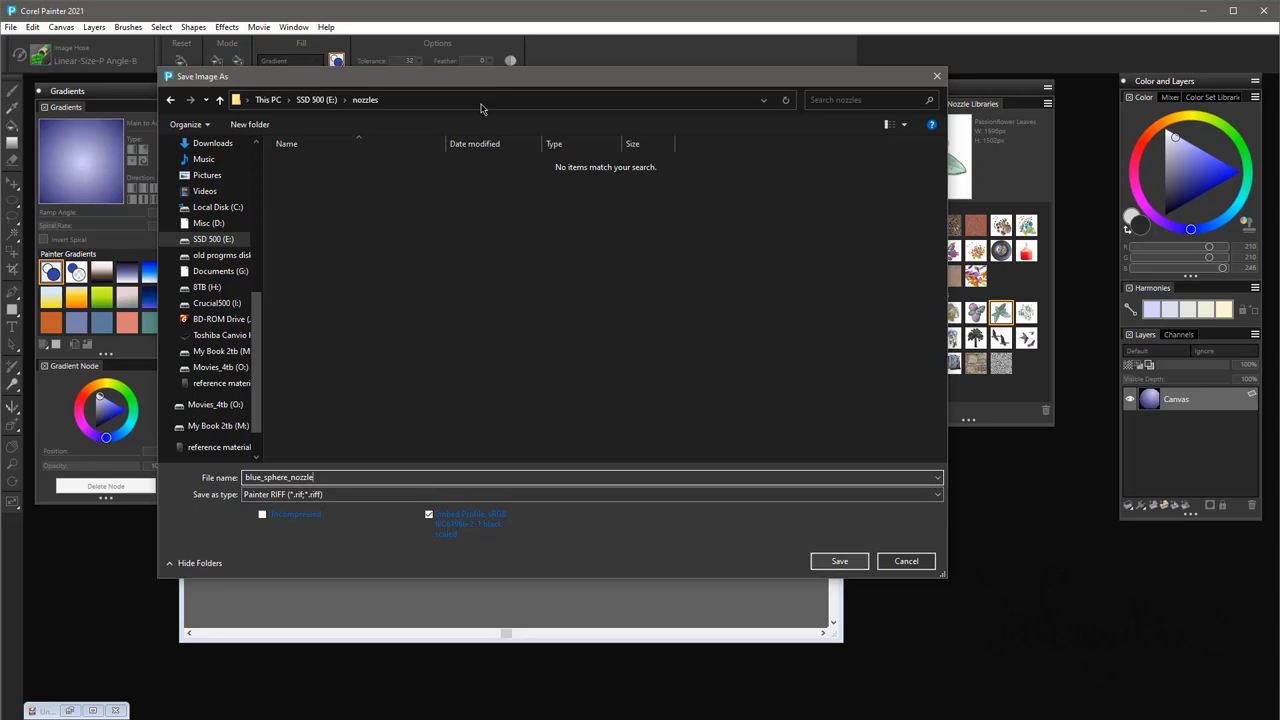
{"action": "key", "text": "Return"}
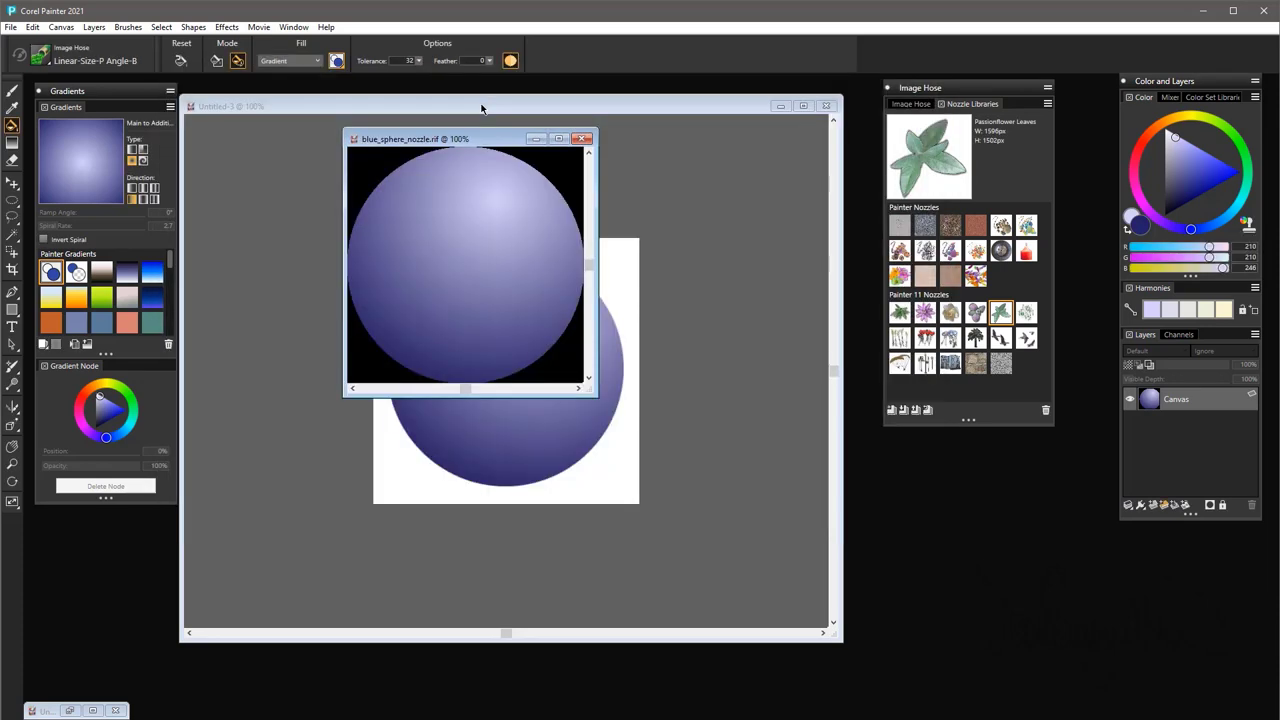
Close the sphere images and the Gradients palette, and reposition the Image Hose palette beside the blank Untitled-1 canvas
{"action": "mouse_move", "coordinate": [481, 139]}
{"action": "left_mouse_down"}
{"action": "mouse_move", "coordinate": [606, 275]}
{"action": "mouse_move", "coordinate": [636, 174]}
{"action": "mouse_move", "coordinate": [581, 149]}
{"action": "left_mouse_up"}
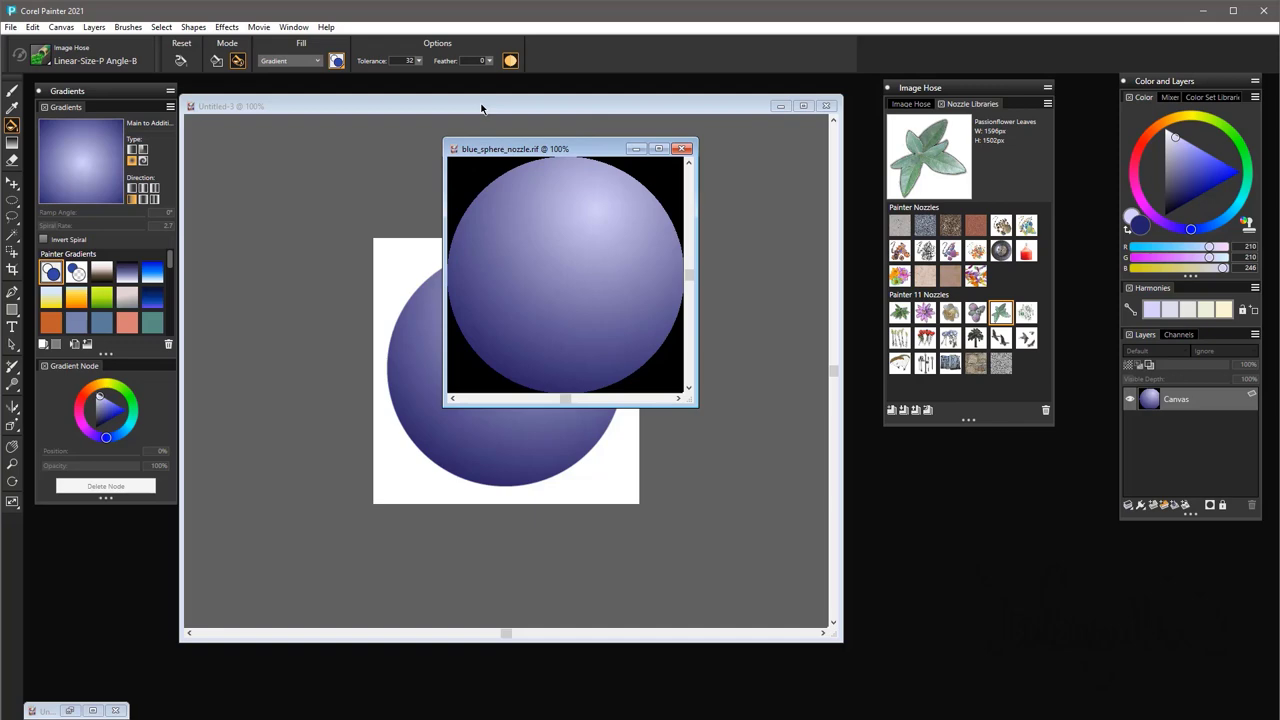
{"action": "key", "text": "ctrl+w"}
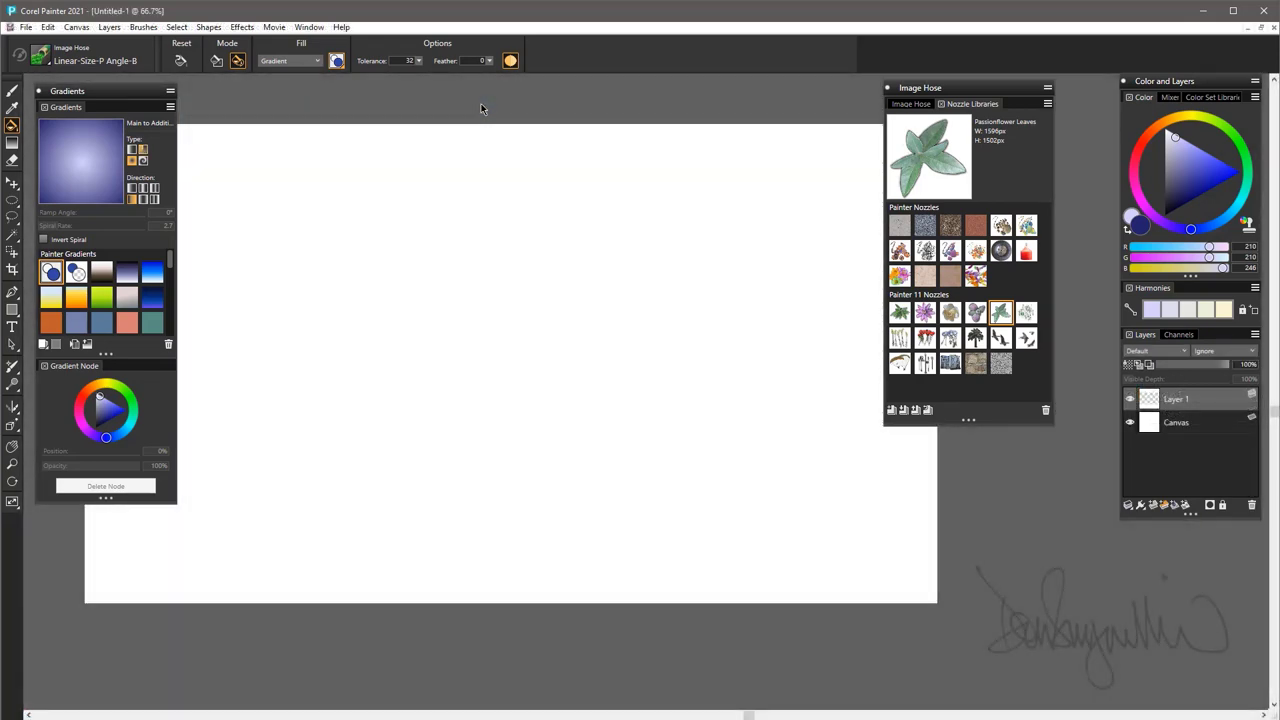
{"action": "left_click", "coordinate": [39, 91]}
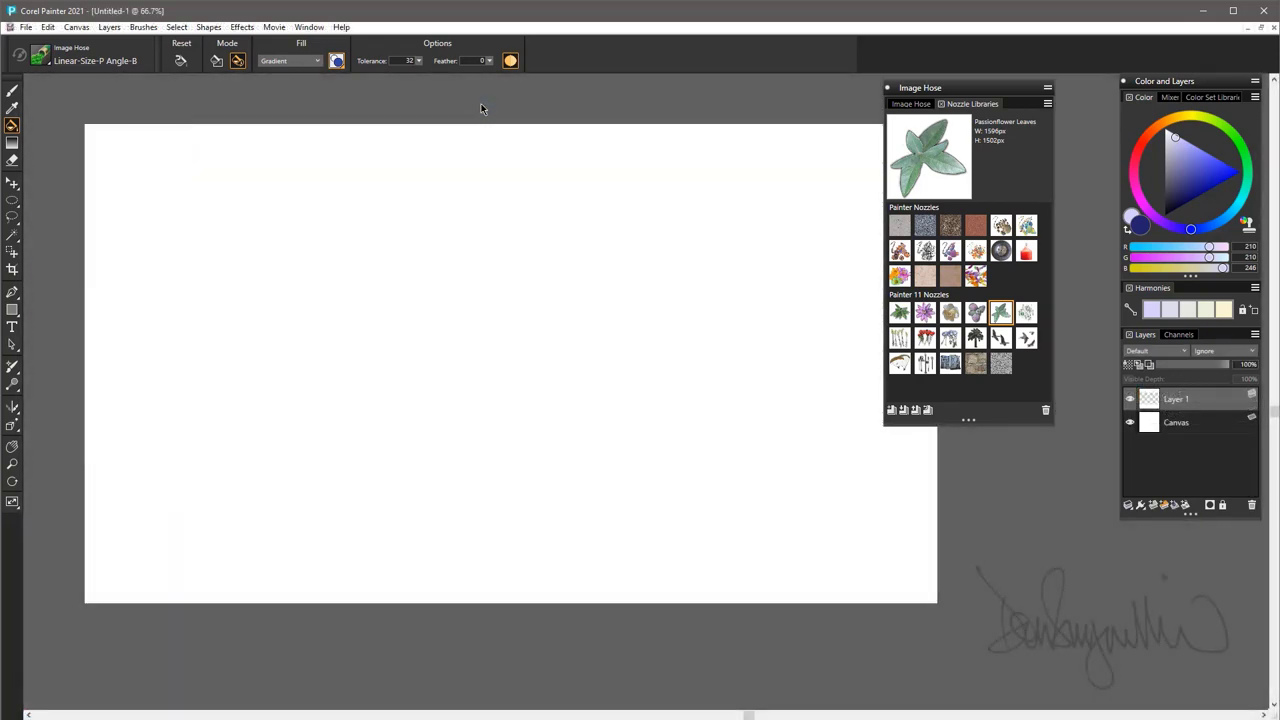
{"action": "left_click_drag", "start_coordinate": [968, 88], "coordinate": [927, 87]}
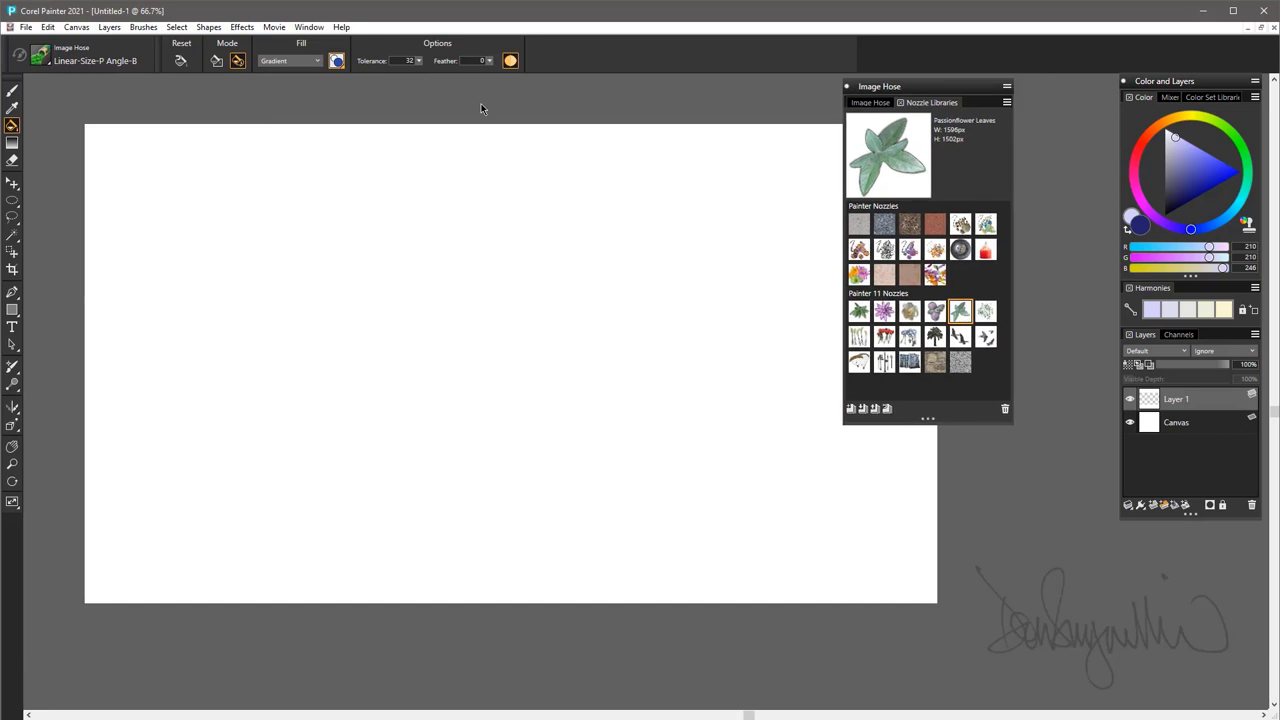
Load the blue_sphere_nozzle file from the nozzles folder on SSD 500 (E:) as the current nozzle
{"action": "left_click", "coordinate": [1007, 102]}
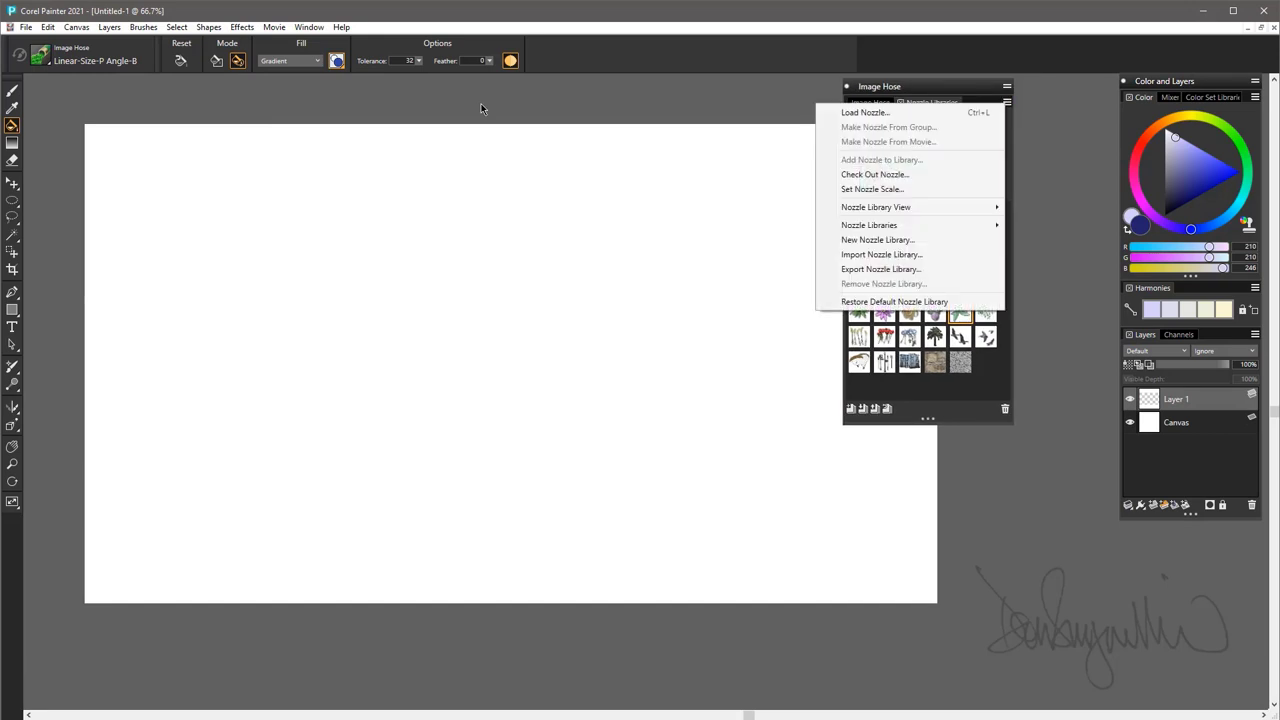
{"action": "left_click", "coordinate": [866, 113]}
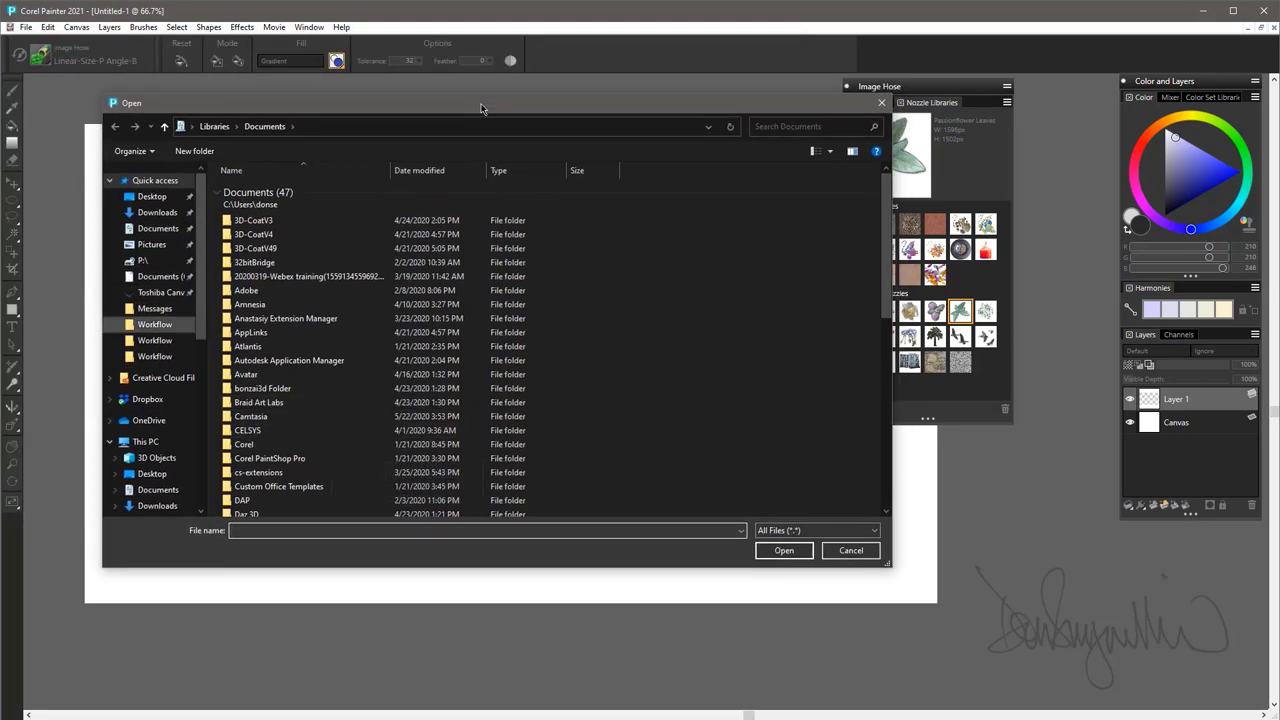
{"action": "scroll", "coordinate": [155, 340], "scroll_direction": "down", "scroll_amount": 5}
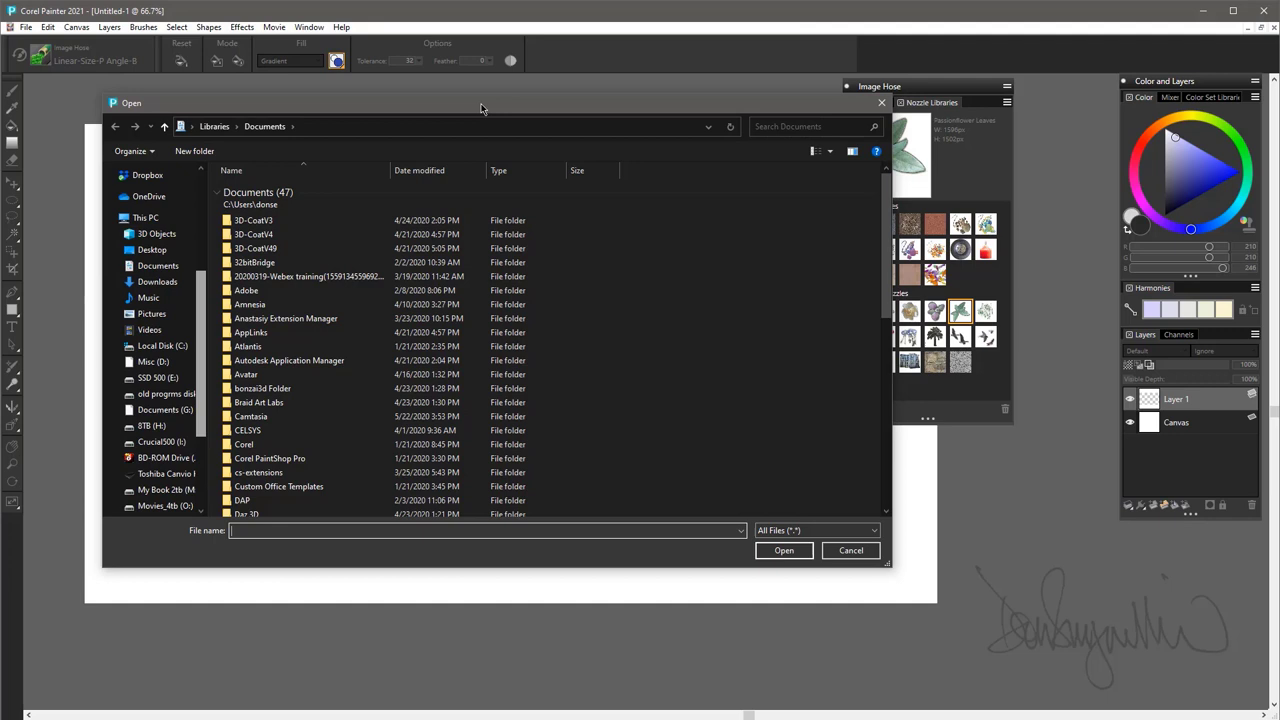
{"action": "scroll", "coordinate": [155, 340], "scroll_direction": "down", "scroll_amount": 1}
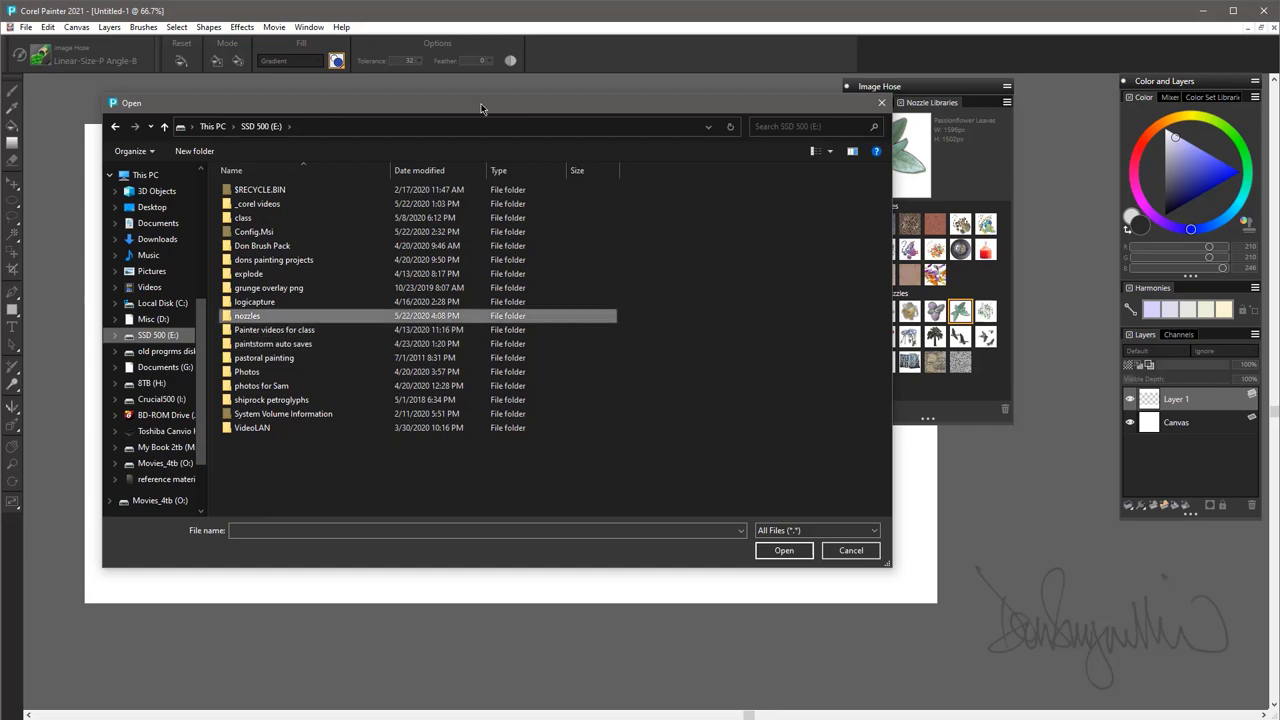
{"action": "double_click", "coordinate": [247, 315]}
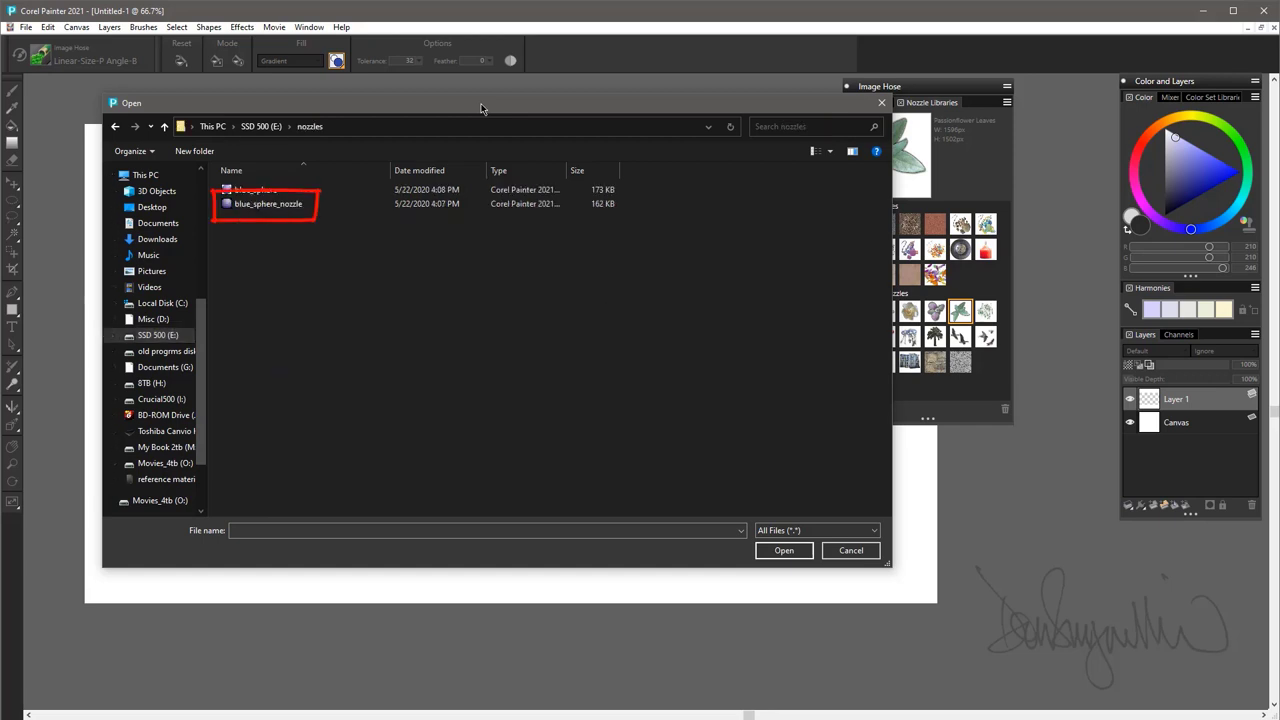
{"action": "double_click", "coordinate": [268, 204]}
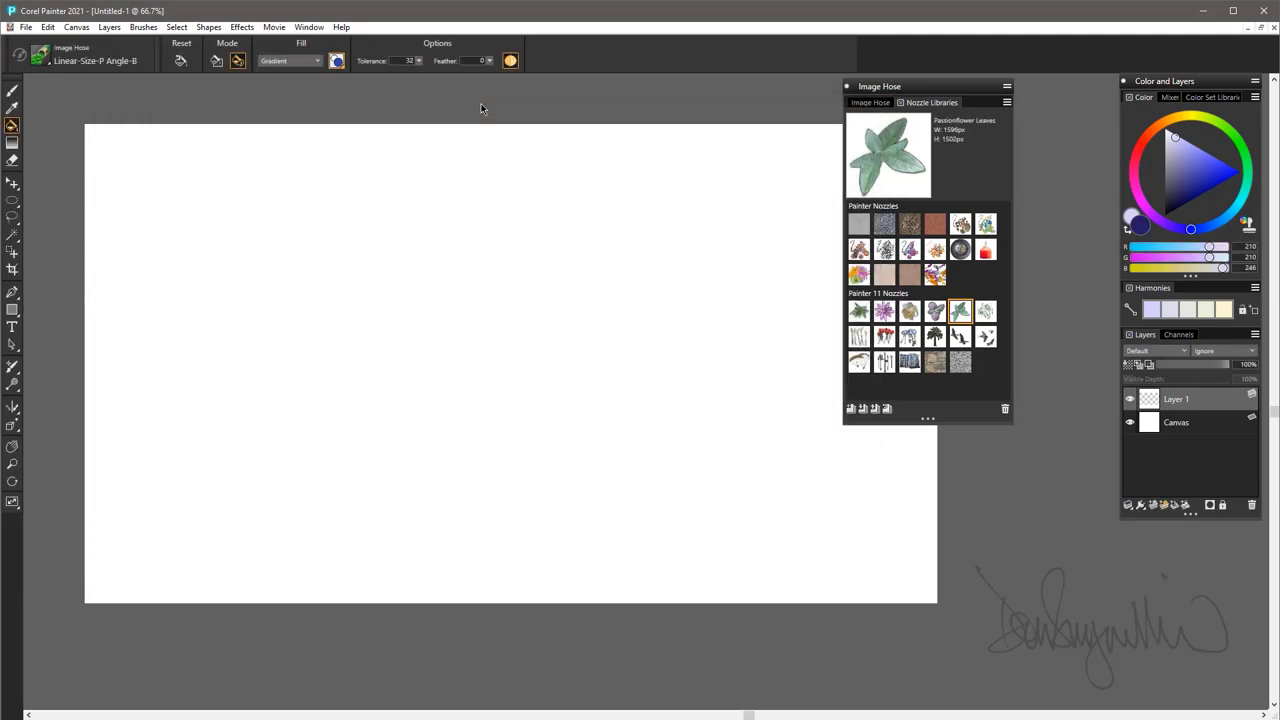
Switch to the Brush tool, paint wide looping sphere strokes on Layer 1, and clear them
{"action": "key", "text": "b"}
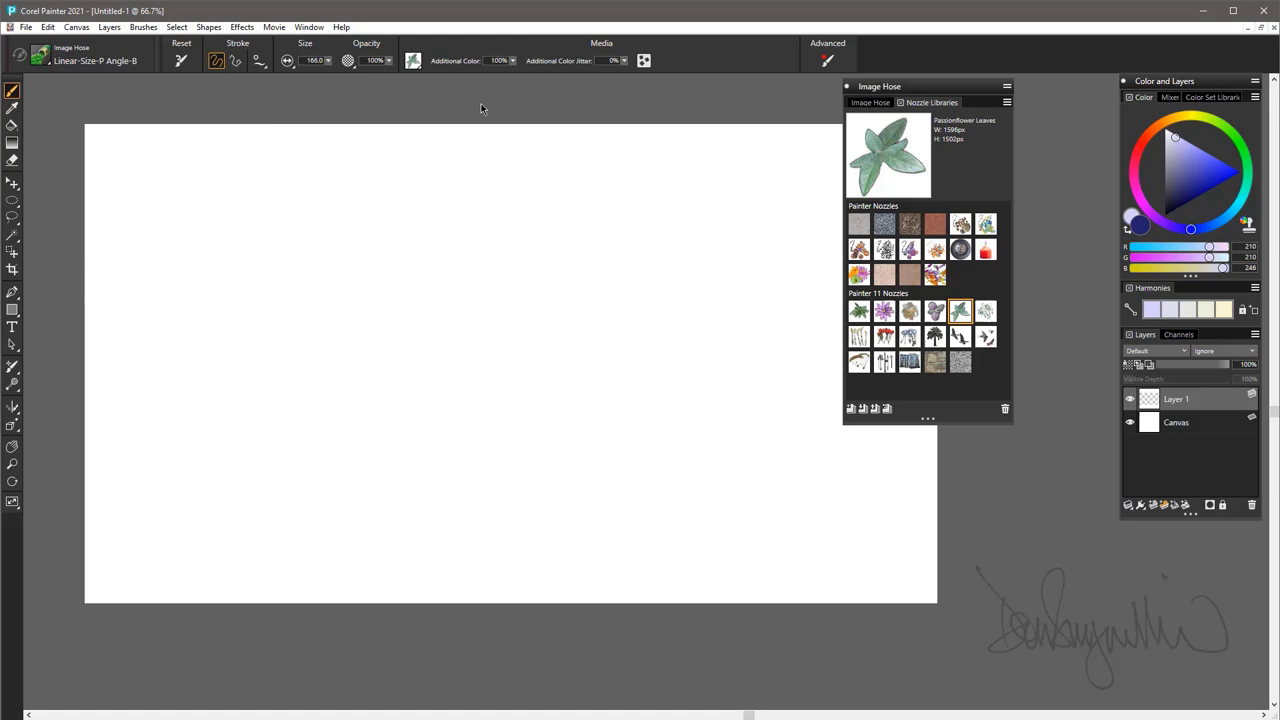
{"action": "mouse_move", "coordinate": [690, 360]}
{"action": "left_mouse_down"}
{"action": "mouse_move", "coordinate": [457, 471]}
{"action": "mouse_move", "coordinate": [302, 457]}
{"action": "left_mouse_up"}
{"action": "mouse_move", "coordinate": [683, 271]}
{"action": "left_mouse_down"}
{"action": "mouse_move", "coordinate": [409, 233]}
{"action": "mouse_move", "coordinate": [669, 509]}
{"action": "mouse_move", "coordinate": [266, 311]}
{"action": "mouse_move", "coordinate": [503, 391]}
{"action": "mouse_move", "coordinate": [421, 457]}
{"action": "left_mouse_up"}
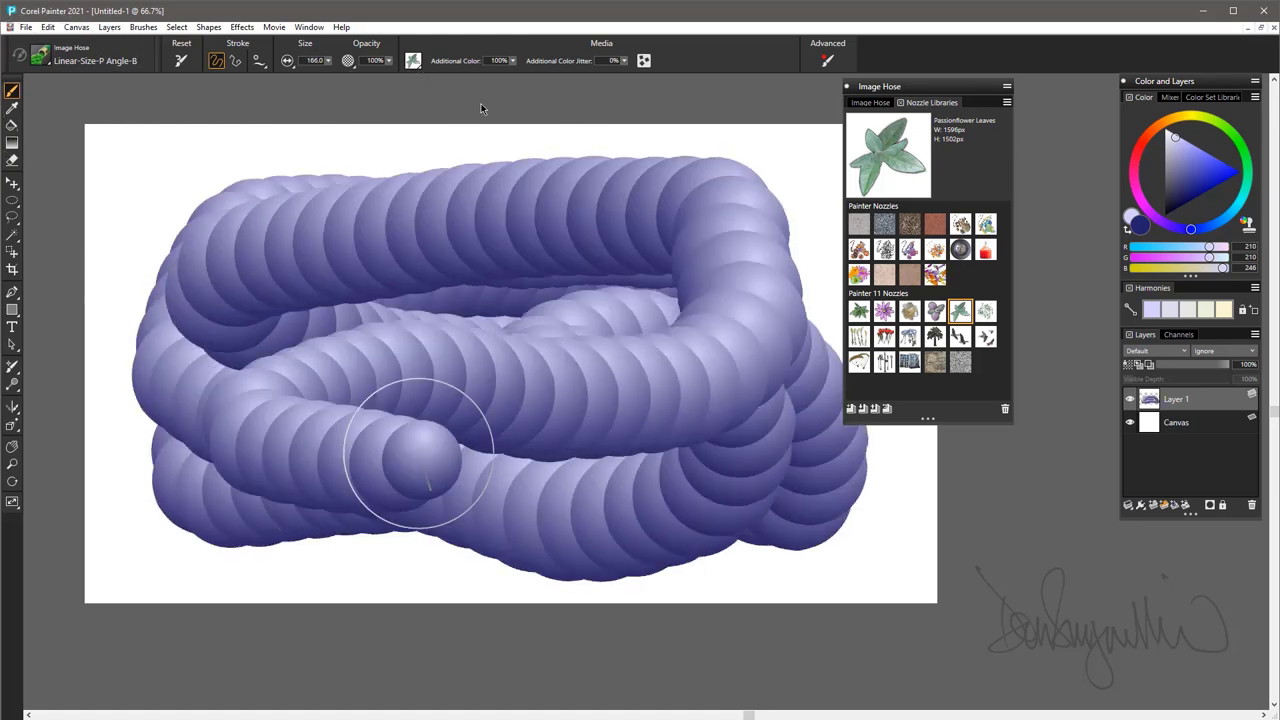
{"action": "key", "text": "Delete"}
Paint looping strokes on Layer 1 while reducing the brush size to 88.5, and clear the layer
{"action": "mouse_move", "coordinate": [697, 272]}
{"action": "left_mouse_down"}
{"action": "mouse_move", "coordinate": [497, 273]}
{"action": "mouse_move", "coordinate": [694, 446]}
{"action": "mouse_move", "coordinate": [530, 380]}
{"action": "left_mouse_up"}
{"action": "left_click_drag", "start_coordinate": [564, 327], "coordinate": [606, 322]}
{"action": "mouse_move", "coordinate": [743, 197]}
{"action": "left_mouse_down"}
{"action": "mouse_move", "coordinate": [150, 262]}
{"action": "mouse_move", "coordinate": [340, 430]}
{"action": "mouse_move", "coordinate": [771, 460]}
{"action": "mouse_move", "coordinate": [648, 380]}
{"action": "mouse_move", "coordinate": [255, 432]}
{"action": "mouse_move", "coordinate": [465, 414]}
{"action": "left_mouse_up"}
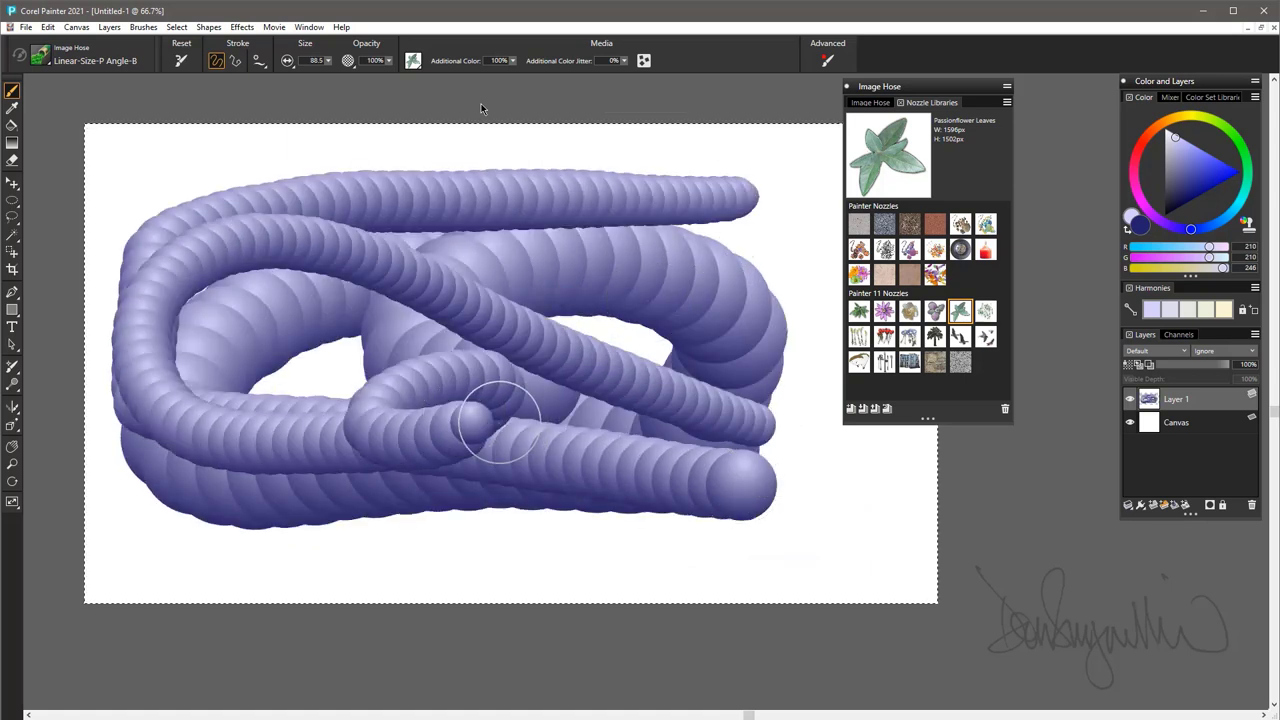
{"action": "key", "text": "ctrl+z"}
Paint curved, tapering sphere strokes of varying pressure across Layer 1 and delete all of them
{"action": "mouse_move", "coordinate": [686, 238]}
{"action": "left_mouse_down"}
{"action": "mouse_move", "coordinate": [134, 486]}
{"action": "mouse_move", "coordinate": [731, 403]}
{"action": "mouse_move", "coordinate": [415, 365]}
{"action": "mouse_move", "coordinate": [555, 448]}
{"action": "mouse_move", "coordinate": [706, 480]}
{"action": "mouse_move", "coordinate": [300, 331]}
{"action": "left_mouse_up"}
{"action": "left_click_drag", "start_coordinate": [337, 485], "coordinate": [662, 378]}
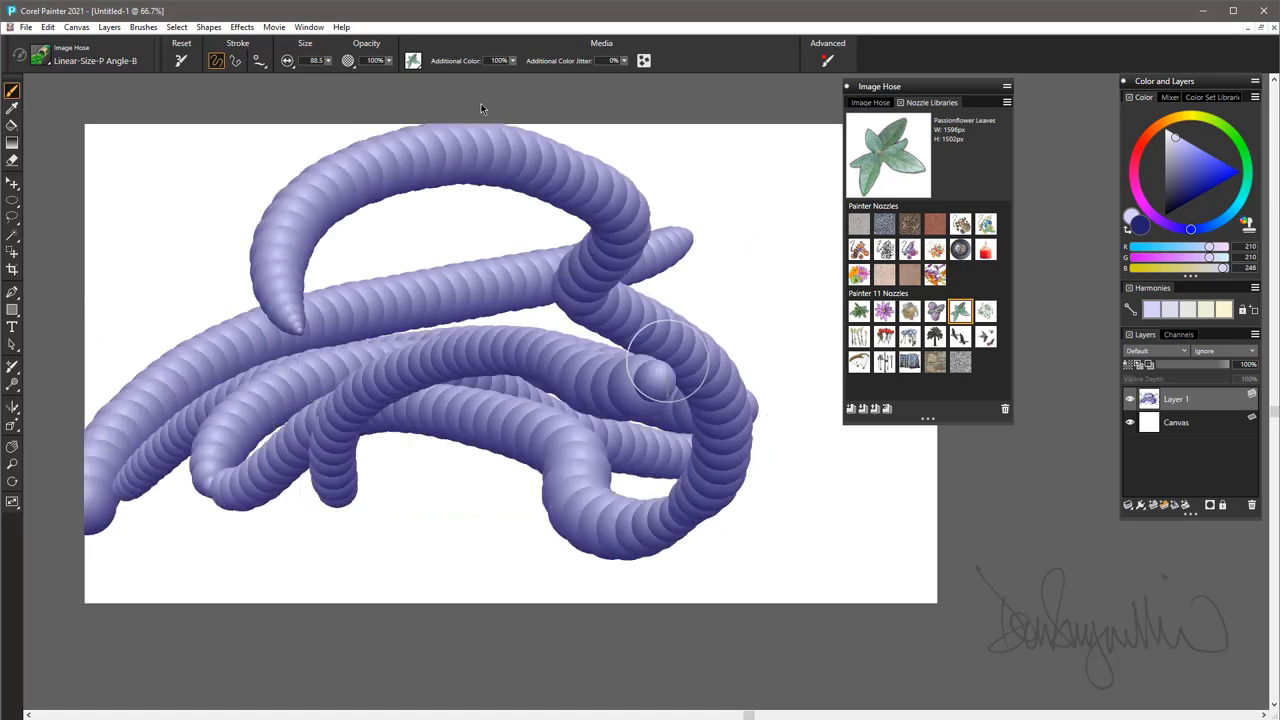
{"action": "mouse_move", "coordinate": [416, 525]}
{"action": "left_mouse_down"}
{"action": "mouse_move", "coordinate": [781, 250]}
{"action": "mouse_move", "coordinate": [706, 143]}
{"action": "left_mouse_up"}
{"action": "left_click_drag", "start_coordinate": [559, 182], "coordinate": [290, 385]}
{"action": "left_click_drag", "start_coordinate": [413, 242], "coordinate": [411, 556]}
{"action": "left_click_drag", "start_coordinate": [459, 565], "coordinate": [720, 388]}
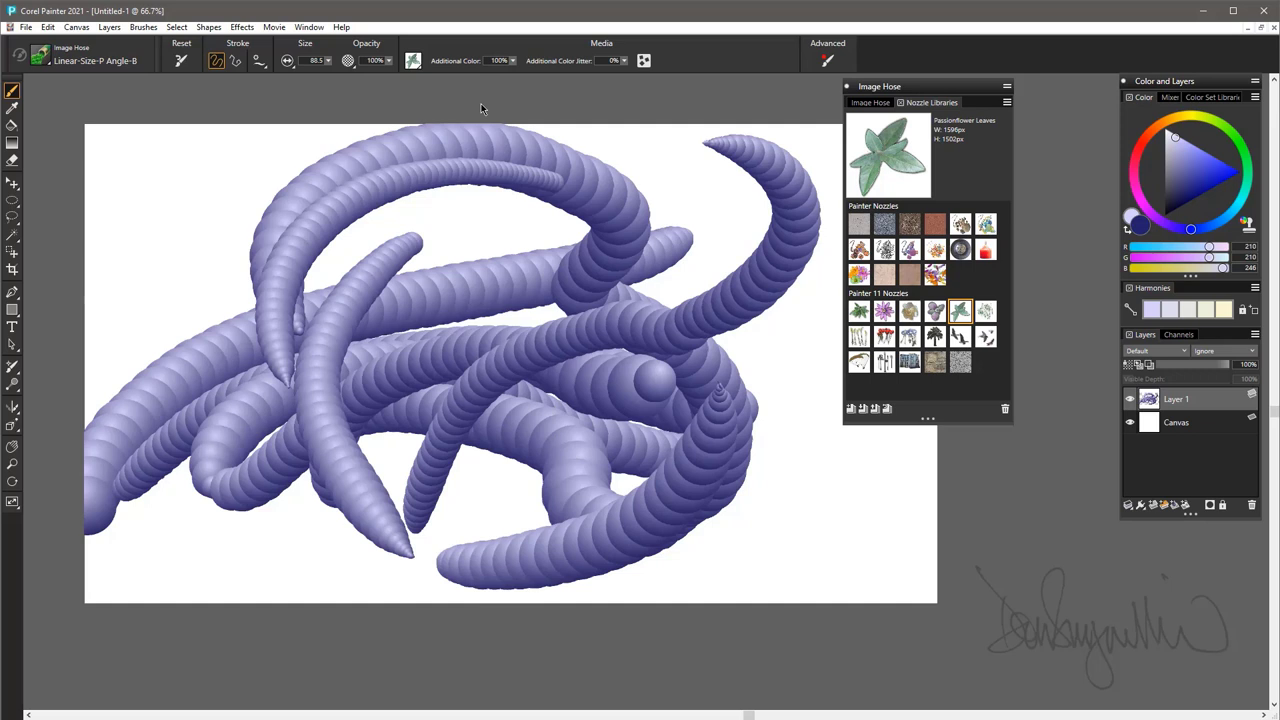
{"action": "key", "text": "ctrl+a"}
{"action": "key", "text": "Delete"}
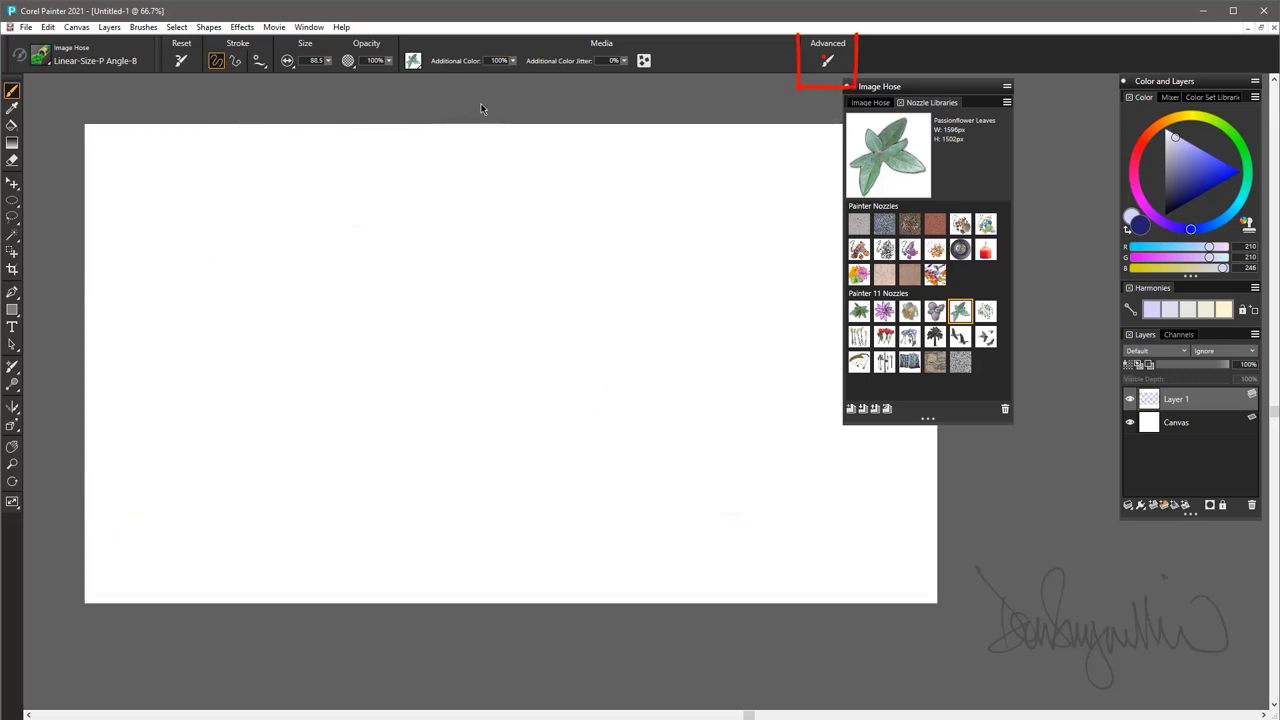
Reduce the brush spacing to 18% in the advanced brush controls and paint overlapping curved strokes across Layer 1
{"action": "left_click", "coordinate": [827, 61]}
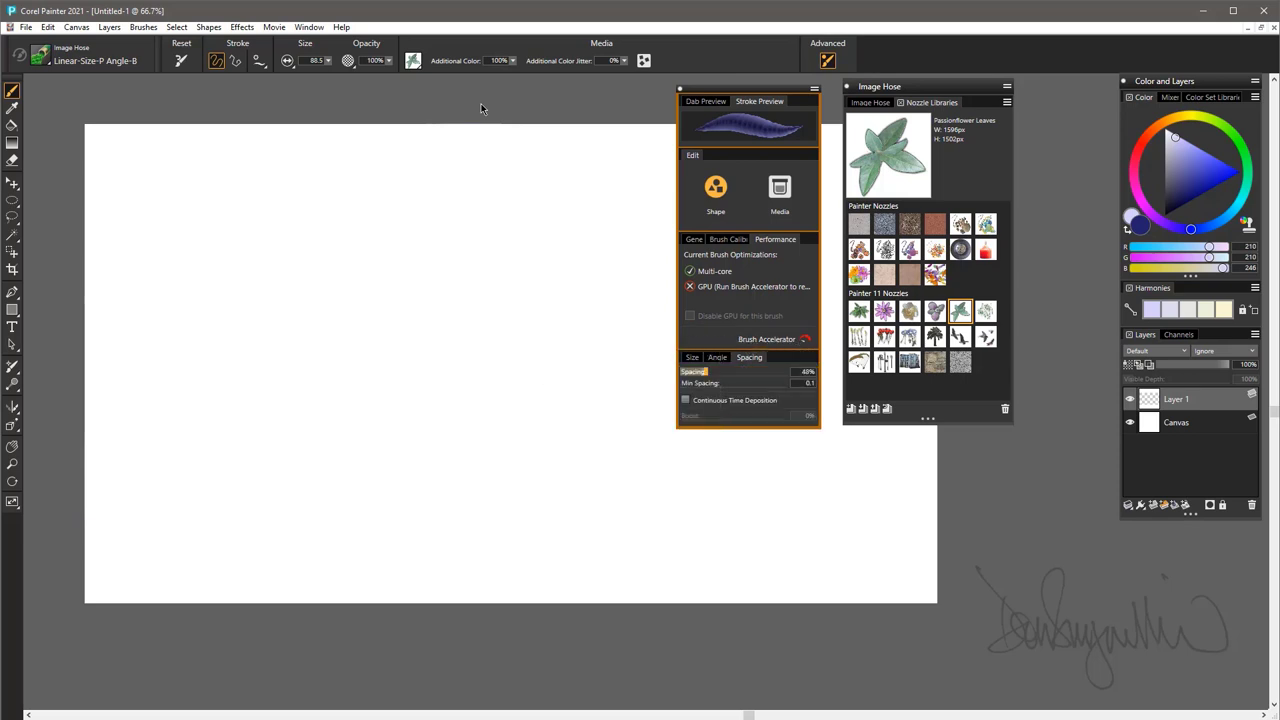
{"action": "left_click_drag", "start_coordinate": [705, 371], "coordinate": [690, 371]}
{"action": "left_click_drag", "start_coordinate": [572, 218], "coordinate": [232, 520]}
{"action": "mouse_move", "coordinate": [250, 495]}
{"action": "left_mouse_down"}
{"action": "mouse_move", "coordinate": [230, 420]}
{"action": "mouse_move", "coordinate": [631, 348]}
{"action": "left_mouse_up"}
{"action": "mouse_move", "coordinate": [552, 355]}
{"action": "left_mouse_down"}
{"action": "mouse_move", "coordinate": [242, 346]}
{"action": "mouse_move", "coordinate": [500, 272]}
{"action": "left_mouse_up"}
{"action": "left_click_drag", "start_coordinate": [592, 250], "coordinate": [246, 484]}
{"action": "left_click_drag", "start_coordinate": [345, 496], "coordinate": [465, 250]}
{"action": "left_click_drag", "start_coordinate": [575, 470], "coordinate": [515, 465]}
{"action": "left_click_drag", "start_coordinate": [612, 218], "coordinate": [545, 485]}
{"action": "left_click_drag", "start_coordinate": [405, 295], "coordinate": [302, 429]}
{"action": "left_click_drag", "start_coordinate": [262, 497], "coordinate": [775, 525]}
{"action": "mouse_move", "coordinate": [350, 338]}
{"action": "left_mouse_down"}
{"action": "mouse_move", "coordinate": [828, 558]}
{"action": "mouse_move", "coordinate": [197, 428]}
{"action": "left_mouse_up"}
{"action": "left_click_drag", "start_coordinate": [196, 543], "coordinate": [532, 198]}
{"action": "left_click_drag", "start_coordinate": [264, 482], "coordinate": [638, 243]}
{"action": "left_click_drag", "start_coordinate": [455, 218], "coordinate": [91, 334]}
{"action": "mouse_move", "coordinate": [165, 295]}
{"action": "left_mouse_down"}
{"action": "mouse_move", "coordinate": [122, 352]}
{"action": "mouse_move", "coordinate": [165, 442]}
{"action": "left_mouse_up"}
{"action": "left_click_drag", "start_coordinate": [145, 527], "coordinate": [700, 540]}
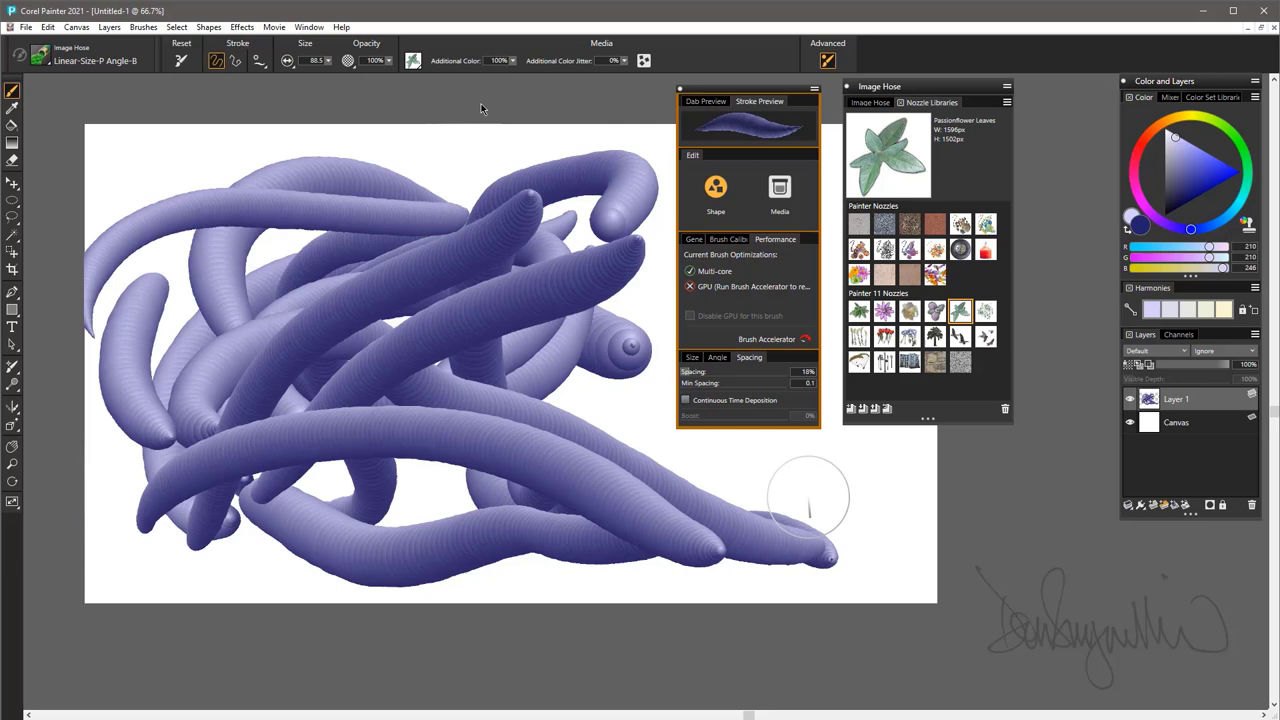
{"action": "left_click_drag", "start_coordinate": [807, 494], "coordinate": [260, 465]}
{"action": "left_click_drag", "start_coordinate": [248, 512], "coordinate": [834, 522]}
{"action": "left_click_drag", "start_coordinate": [630, 495], "coordinate": [838, 518]}
{"action": "left_click_drag", "start_coordinate": [125, 290], "coordinate": [645, 490]}
Set the brush's Size Expression to None and paint curved strokes on the cleared Layer 1, comparing tapered with constant width
{"action": "mouse_move", "coordinate": [230, 537]}
{"action": "left_mouse_down"}
{"action": "mouse_move", "coordinate": [240, 405]}
{"action": "mouse_move", "coordinate": [550, 195]}
{"action": "left_mouse_up"}
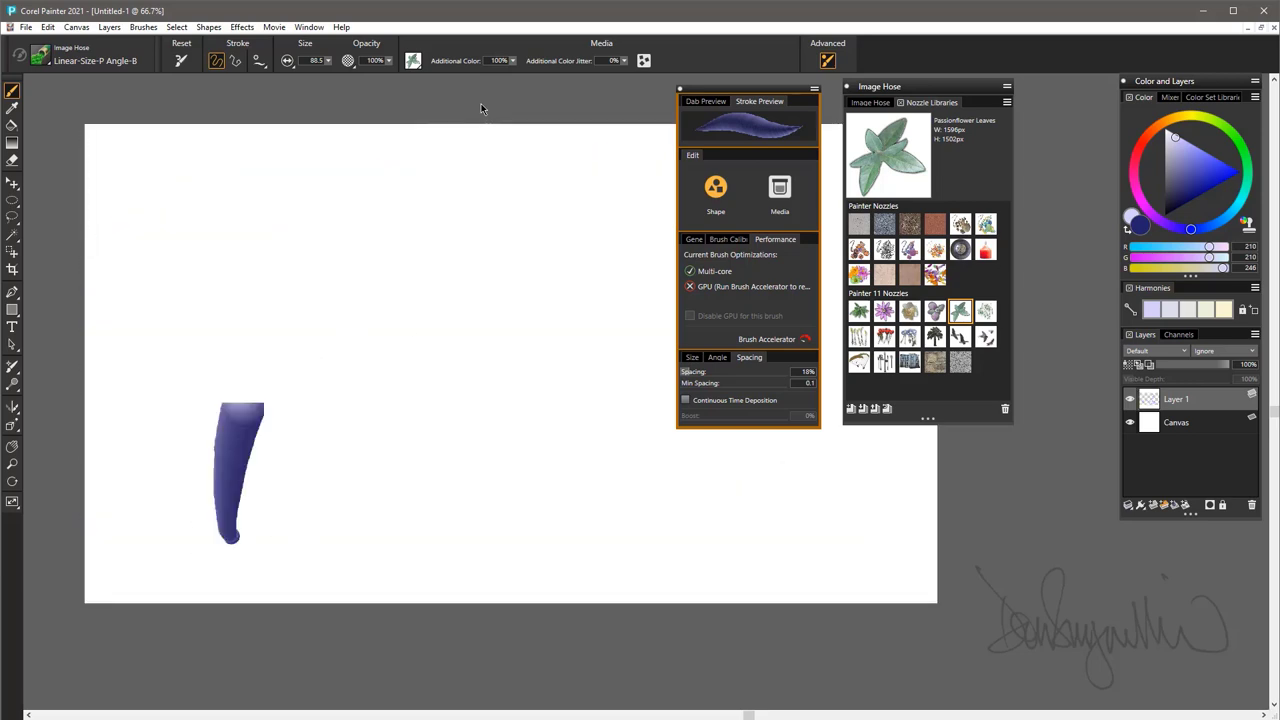
{"action": "left_click", "coordinate": [692, 357]}
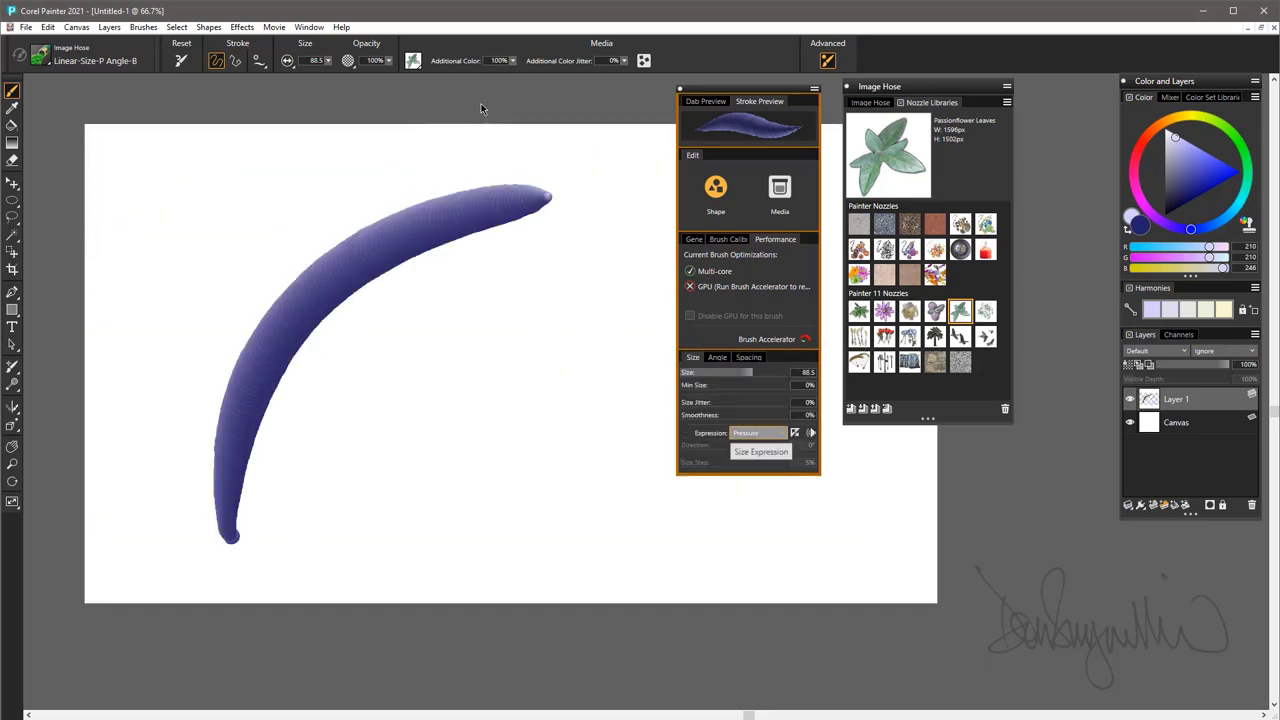
{"action": "left_click", "coordinate": [758, 433]}
{"action": "left_click", "coordinate": [745, 446]}
{"action": "left_click_drag", "start_coordinate": [546, 282], "coordinate": [326, 396]}
{"action": "mouse_move", "coordinate": [160, 510]}
{"action": "left_mouse_down"}
{"action": "mouse_move", "coordinate": [566, 466]}
{"action": "mouse_move", "coordinate": [110, 255]}
{"action": "left_mouse_up"}
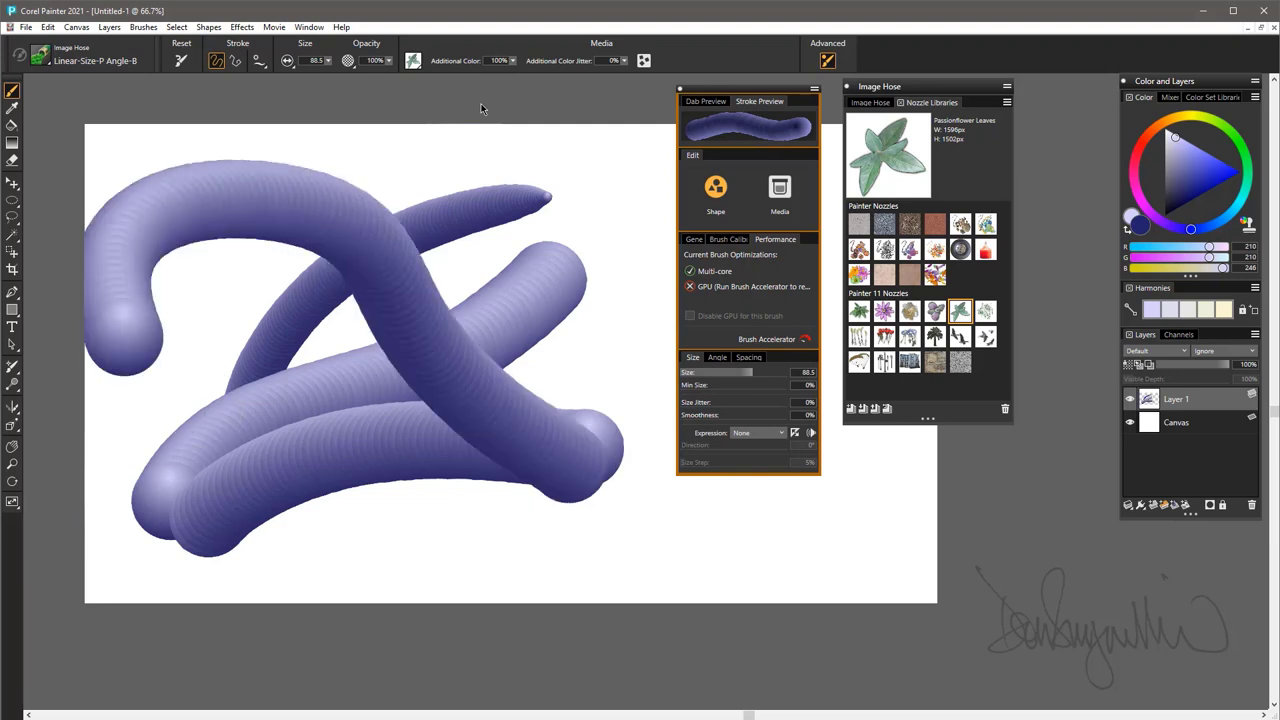
{"action": "left_click_drag", "start_coordinate": [190, 410], "coordinate": [520, 280]}
Reduce the brush spacing to 12% and paint smooth tube-like strokes over Layer 1
{"action": "left_click", "coordinate": [749, 357]}
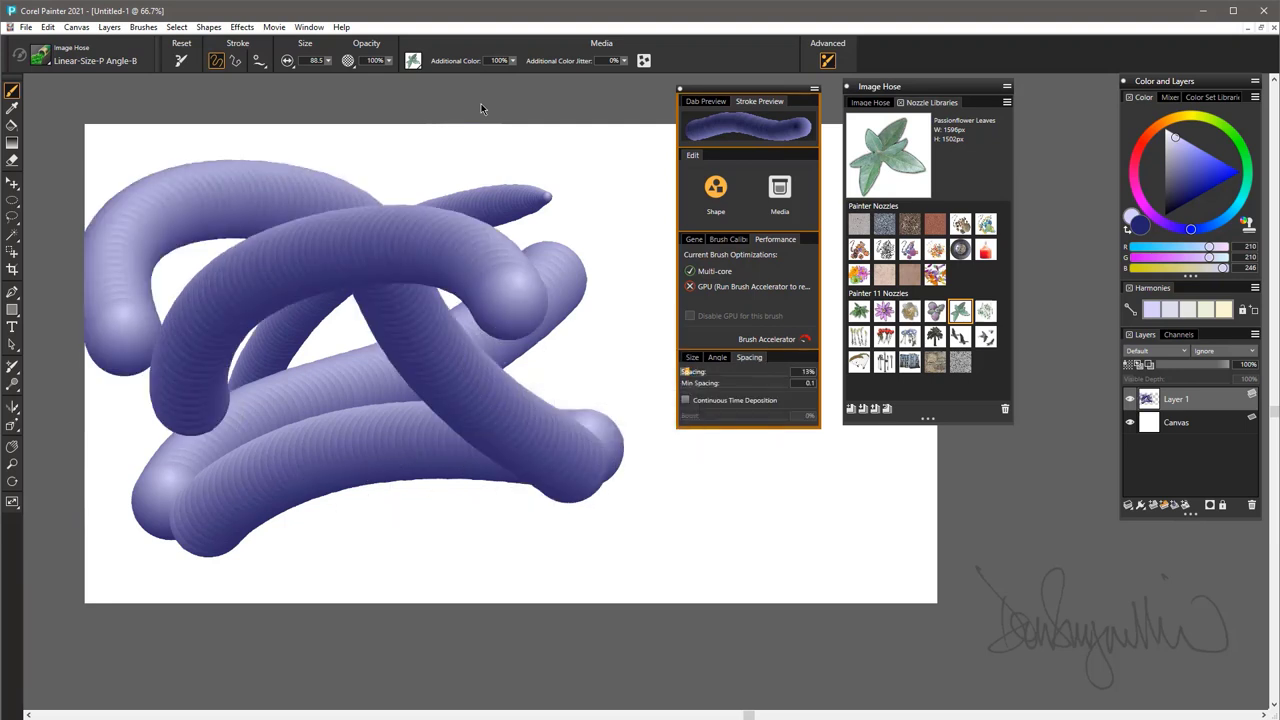
{"action": "left_click_drag", "start_coordinate": [712, 508], "coordinate": [192, 440]}
{"action": "left_click_drag", "start_coordinate": [264, 526], "coordinate": [783, 568]}
{"action": "mouse_move", "coordinate": [576, 490]}
{"action": "left_mouse_down"}
{"action": "mouse_move", "coordinate": [560, 316]}
{"action": "mouse_move", "coordinate": [412, 234]}
{"action": "left_mouse_up"}
{"action": "mouse_move", "coordinate": [406, 341]}
{"action": "left_mouse_down"}
{"action": "mouse_move", "coordinate": [426, 343]}
{"action": "mouse_move", "coordinate": [385, 343]}
{"action": "left_mouse_up"}
{"action": "mouse_move", "coordinate": [582, 412]}
{"action": "left_mouse_down"}
{"action": "mouse_move", "coordinate": [400, 512]}
{"action": "mouse_move", "coordinate": [247, 499]}
{"action": "left_mouse_up"}
{"action": "mouse_move", "coordinate": [222, 505]}
{"action": "left_mouse_down"}
{"action": "mouse_move", "coordinate": [557, 251]}
{"action": "mouse_move", "coordinate": [212, 272]}
{"action": "left_mouse_up"}
{"action": "mouse_move", "coordinate": [343, 437]}
{"action": "left_mouse_down"}
{"action": "mouse_move", "coordinate": [606, 457]}
{"action": "mouse_move", "coordinate": [190, 480]}
{"action": "mouse_move", "coordinate": [268, 414]}
{"action": "left_mouse_up"}
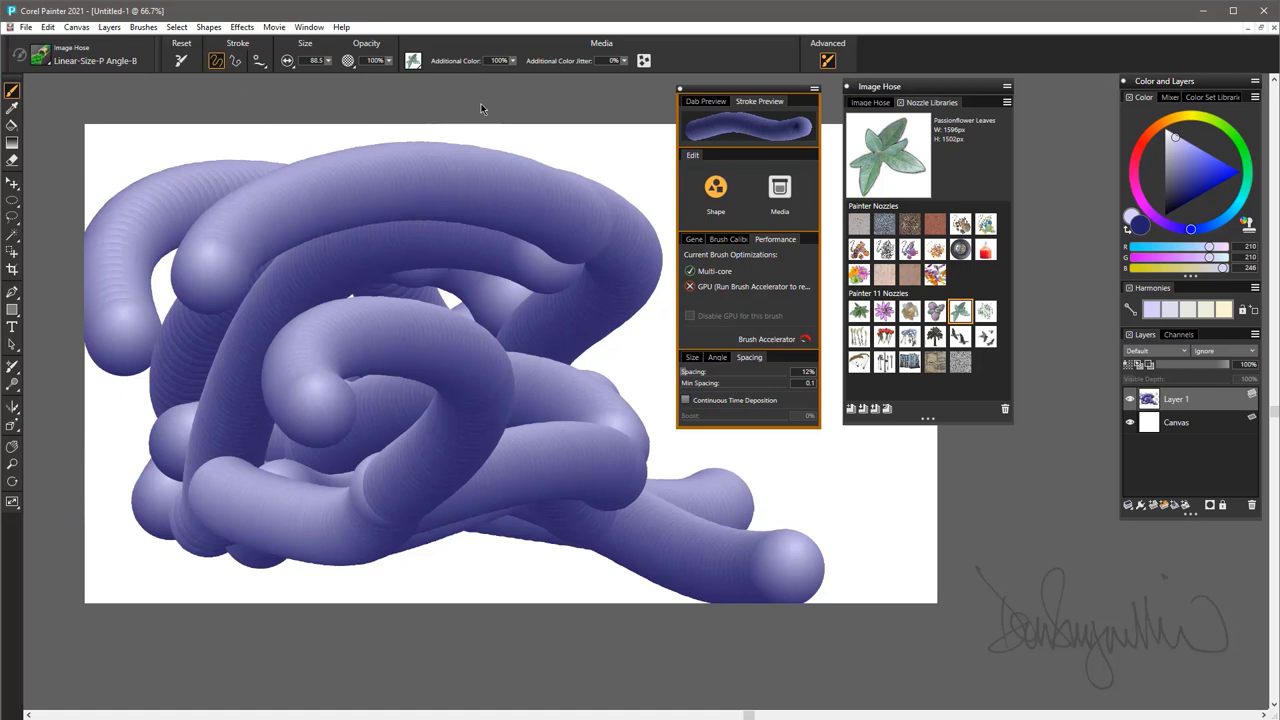
Save the current brush as a variant in the Image Hose category, named with the author's first name and "blue sphere"
{"action": "left_click", "coordinate": [143, 27]}
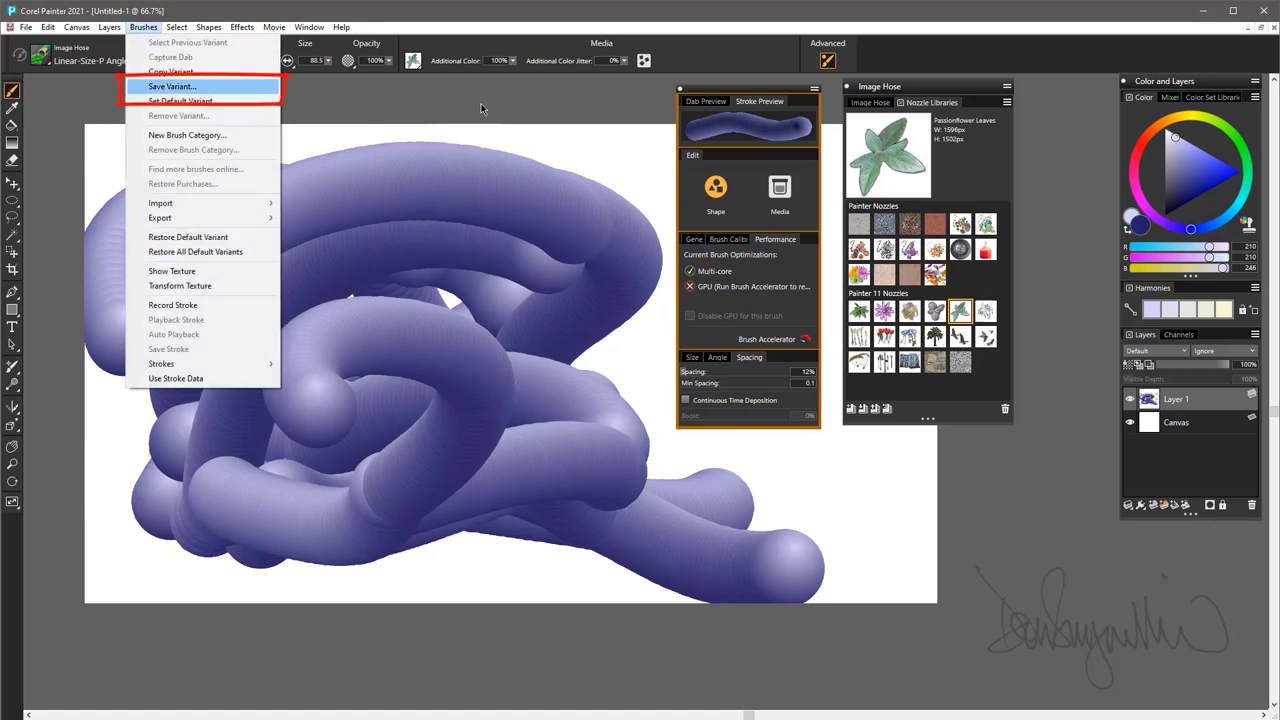
{"action": "key", "text": "Return"}
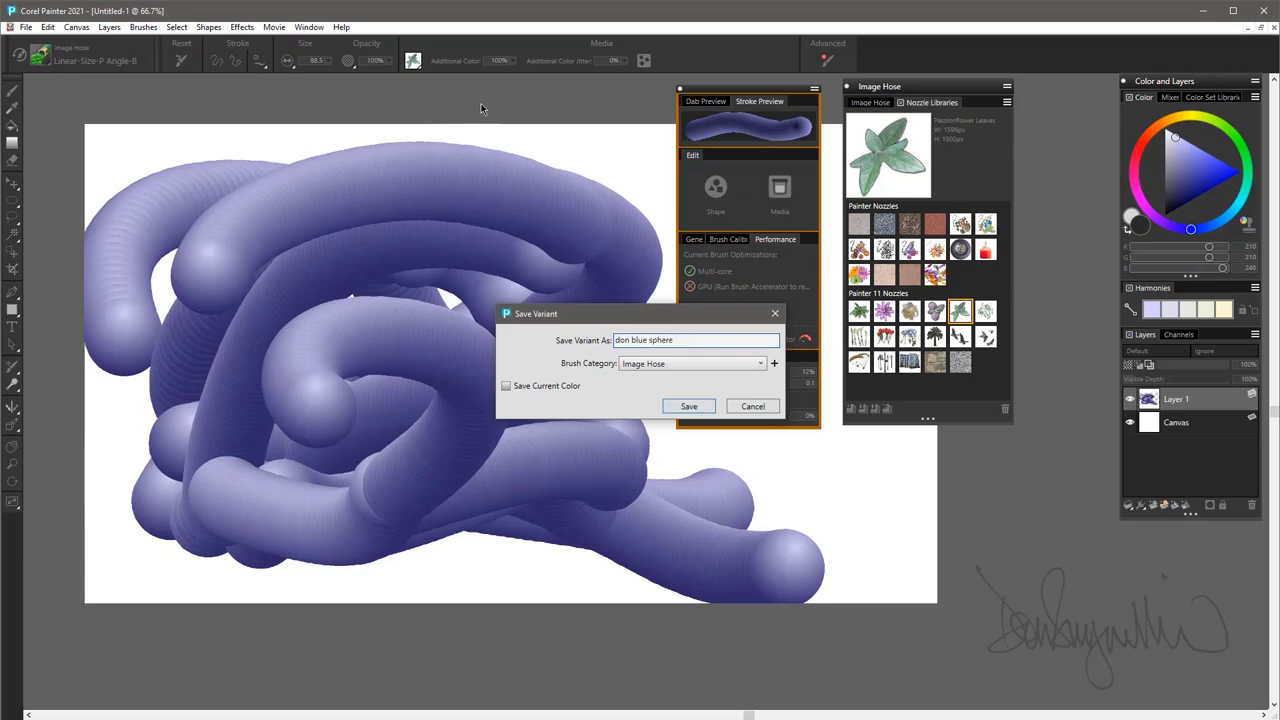
{"action": "key", "text": "Return"}
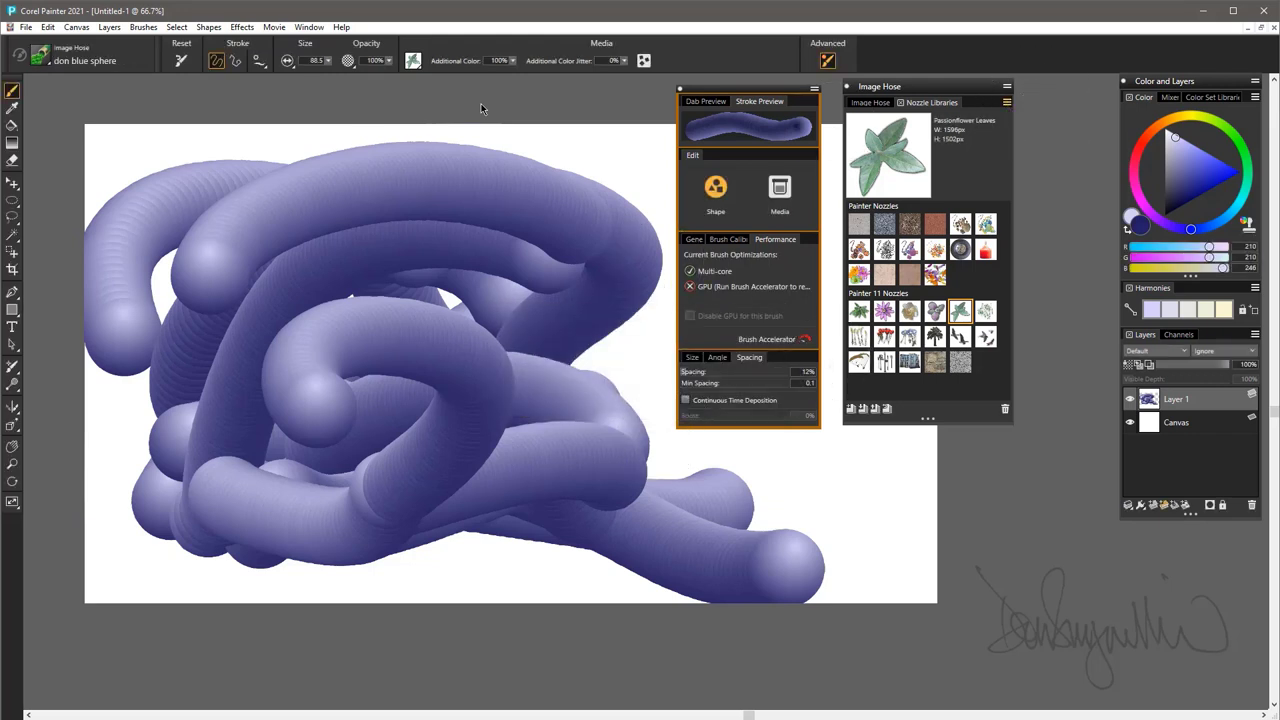
Add the loaded sphere nozzle to the nozzle library as blue_sphere_nozzle and lengthen the Image Hose palette
{"action": "left_click", "coordinate": [1007, 102]}
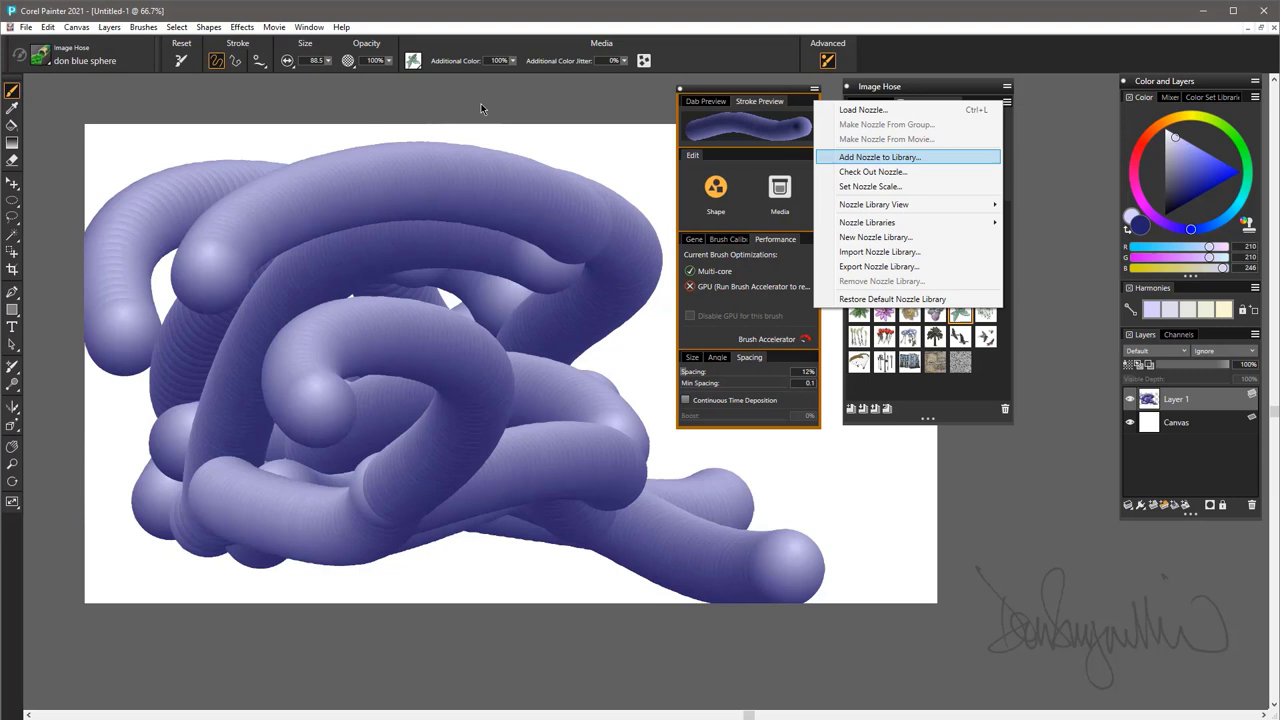
{"action": "key", "text": "Return"}
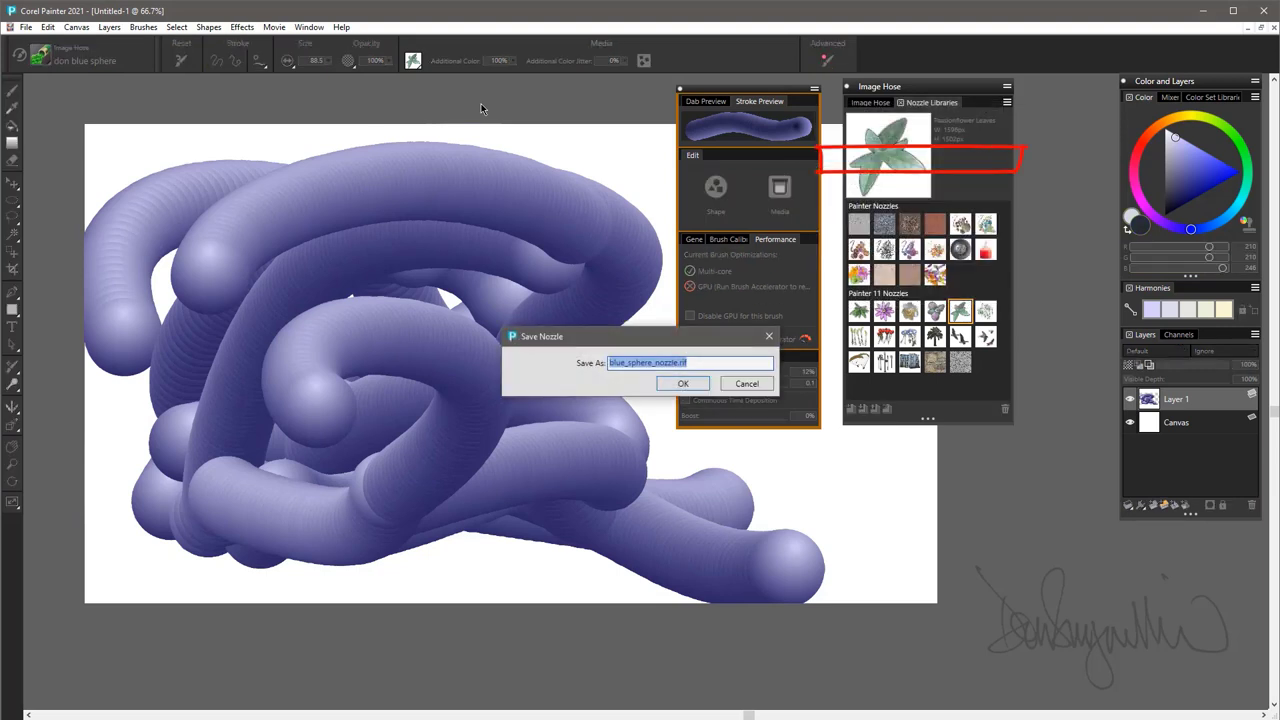
{"action": "left_click", "coordinate": [688, 363]}
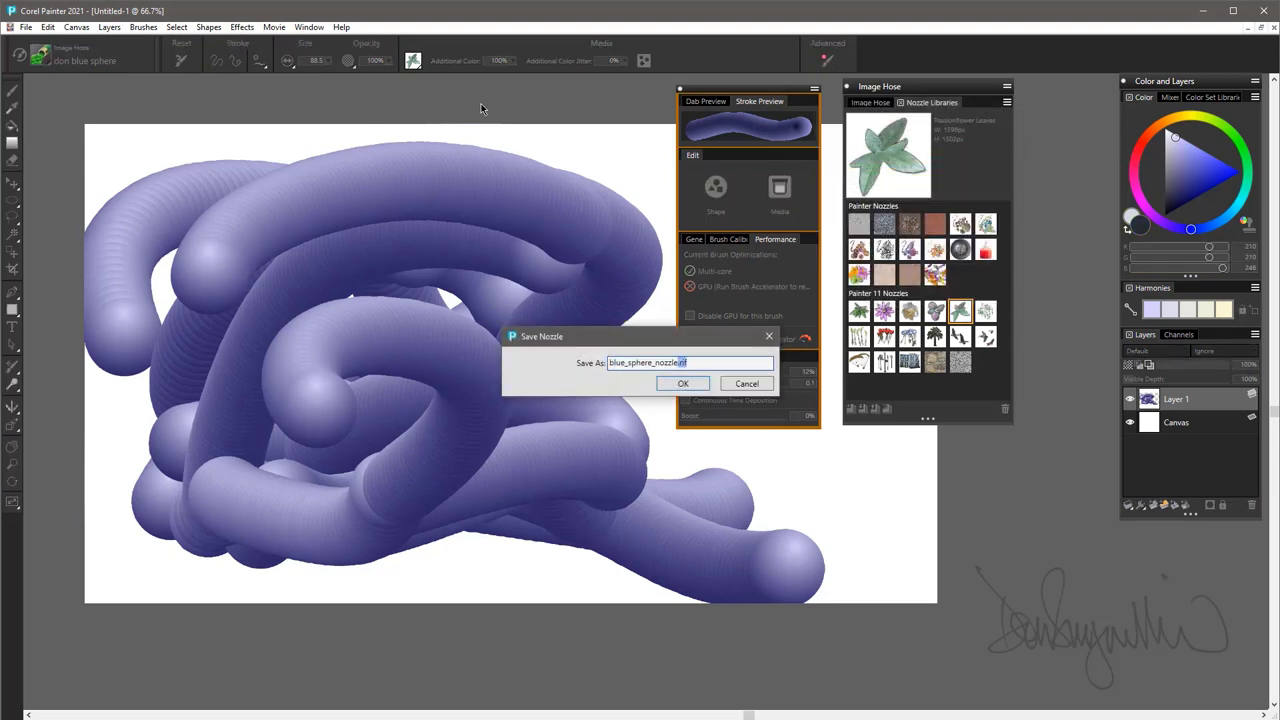
{"action": "key", "text": "Return"}
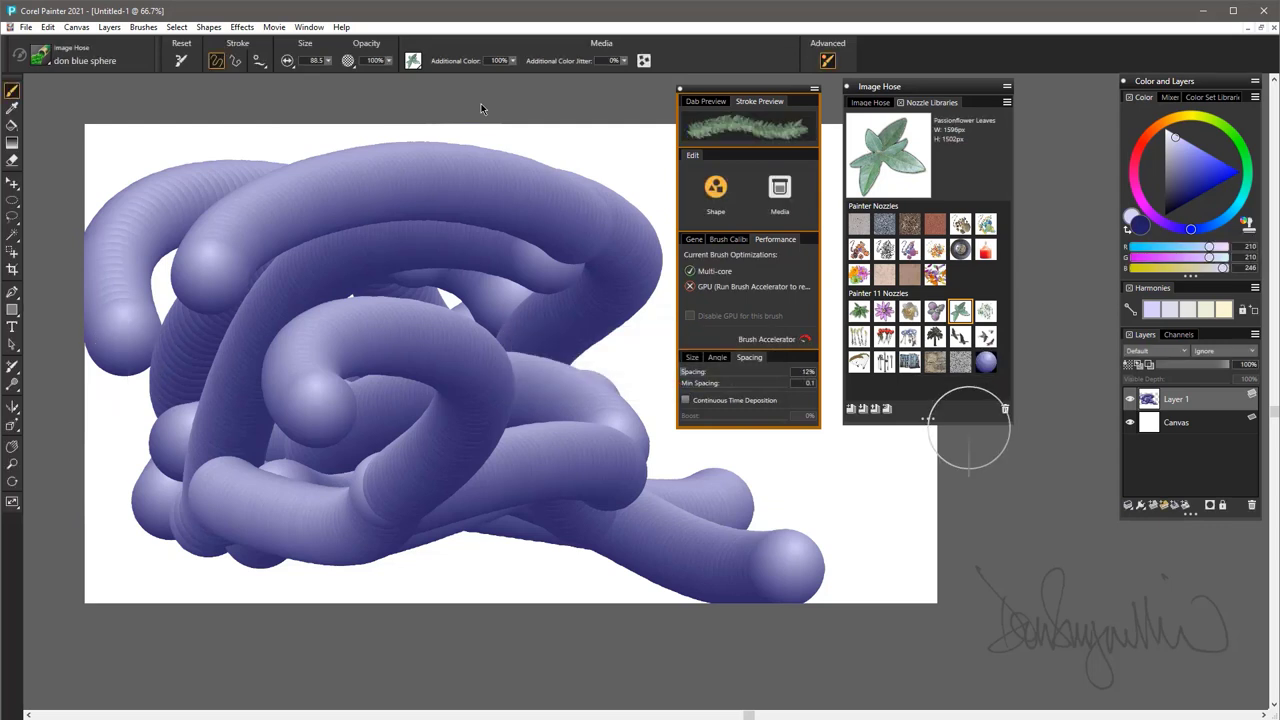
{"action": "left_click_drag", "start_coordinate": [928, 423], "coordinate": [928, 493]}
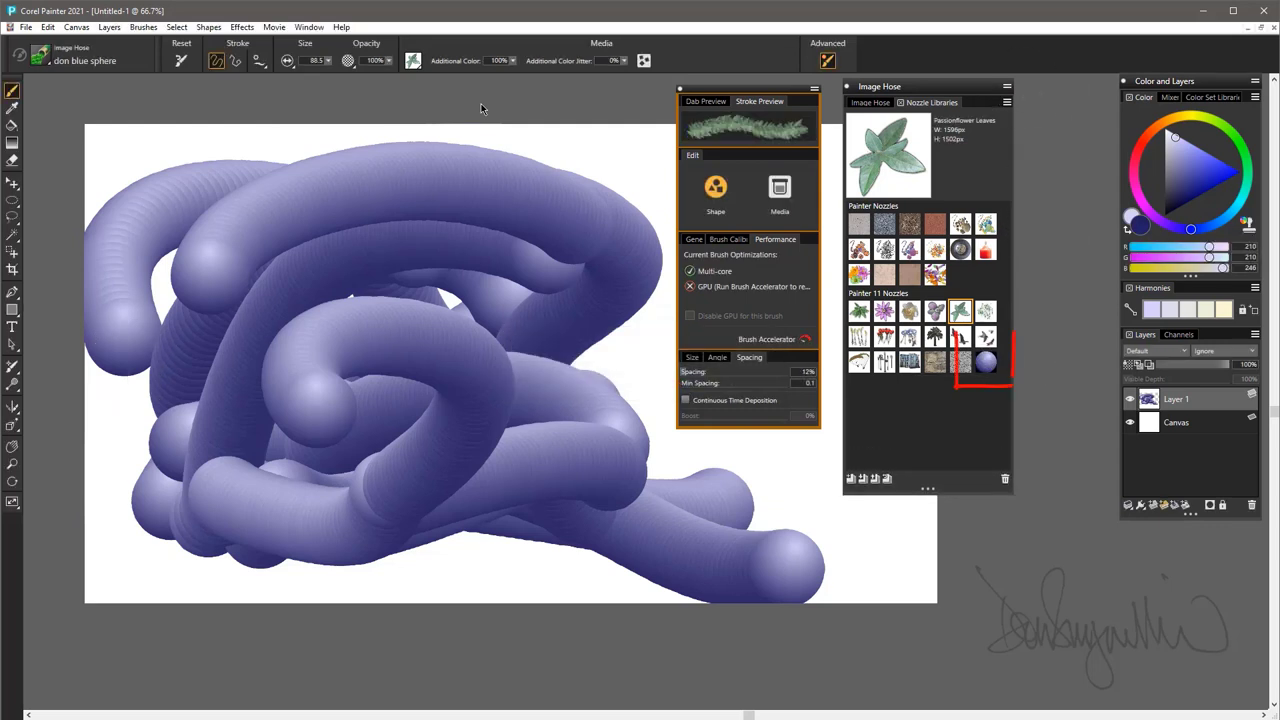
{"action": "left_click", "coordinate": [1007, 102]}
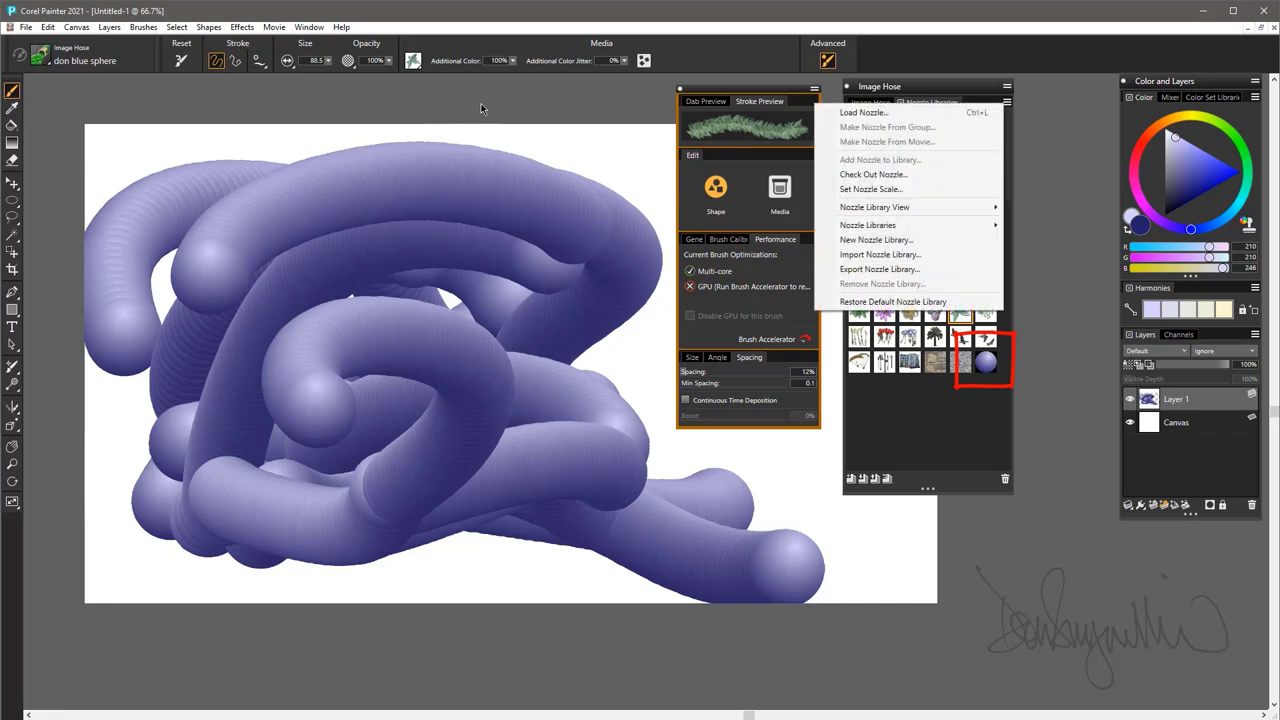
{"action": "mouse_move", "coordinate": [885, 225]}
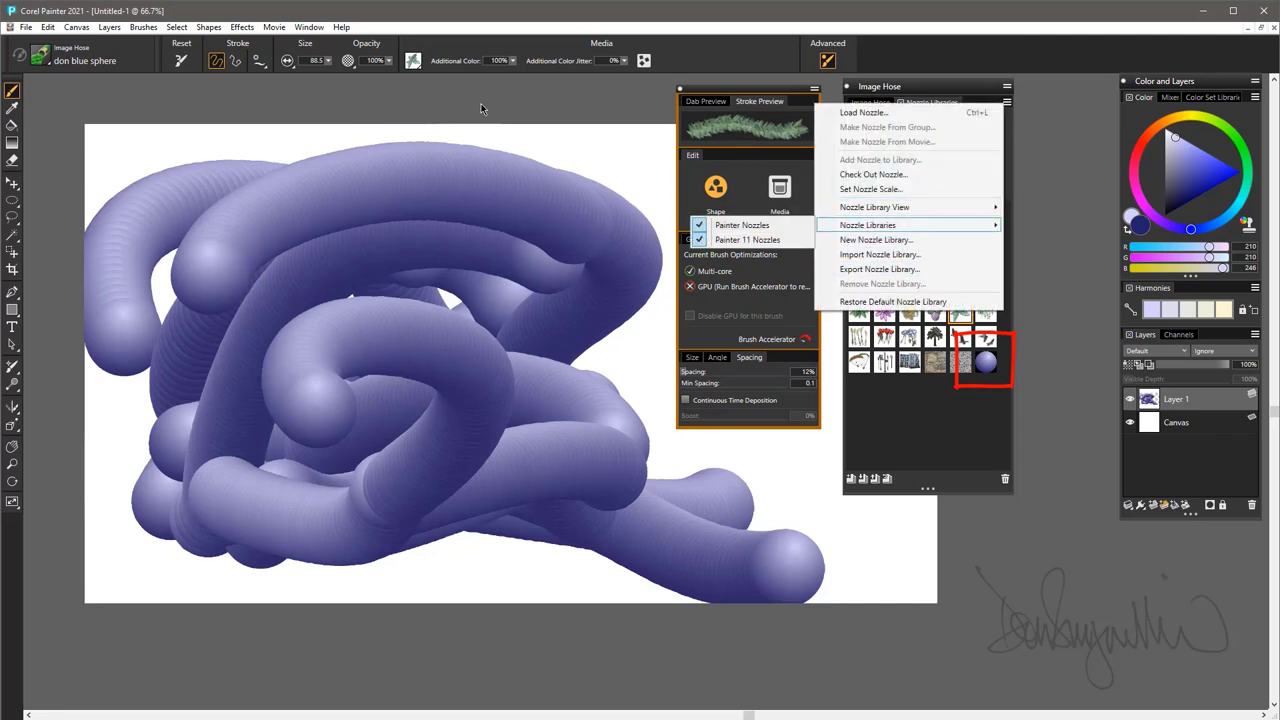
{"action": "left_click", "coordinate": [1052, 192]}
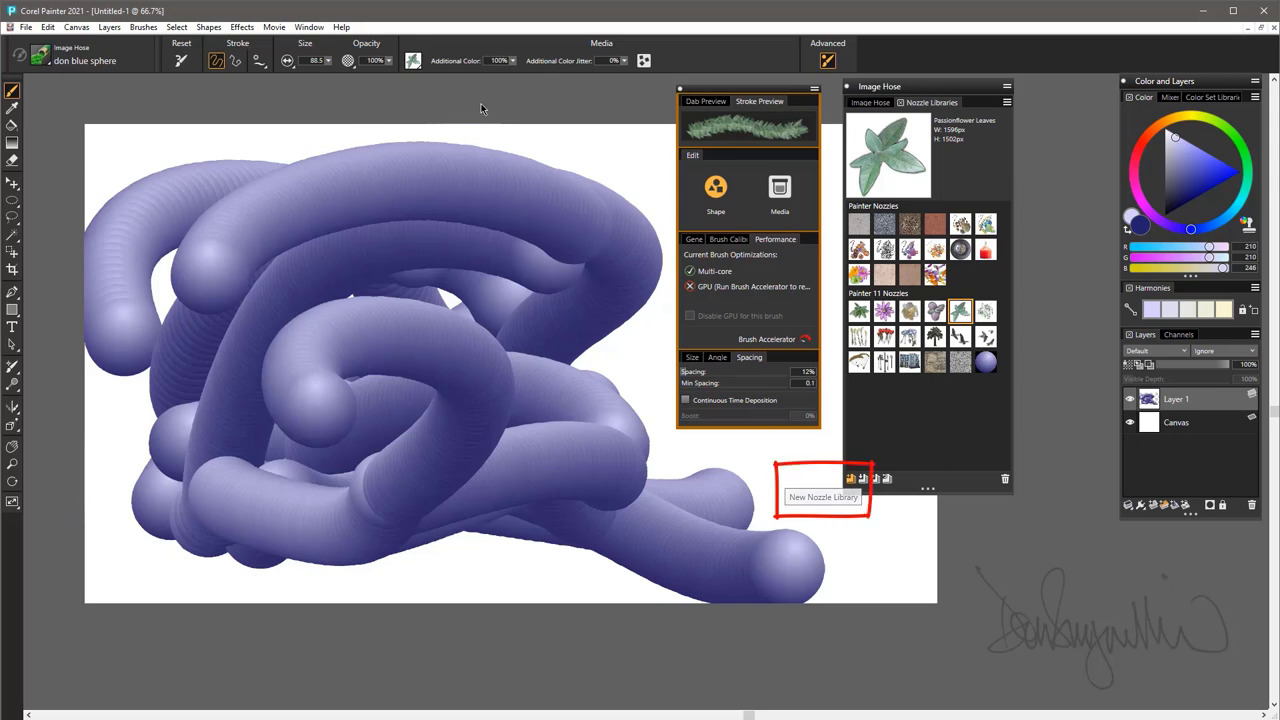
Create a new nozzle library named after the author's first name and move blue_sphere_nozzle into it from Painter 11 Nozzles
{"action": "left_click", "coordinate": [851, 479]}
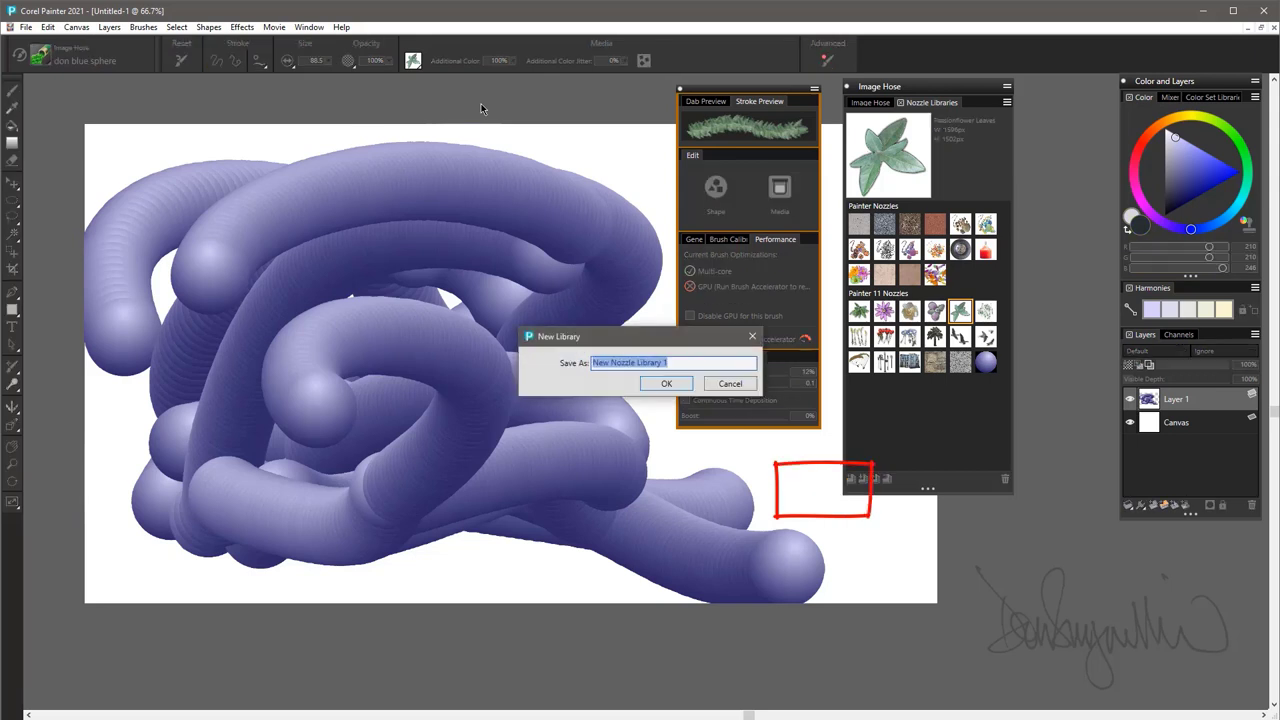
{"action": "type", "text": "don"}
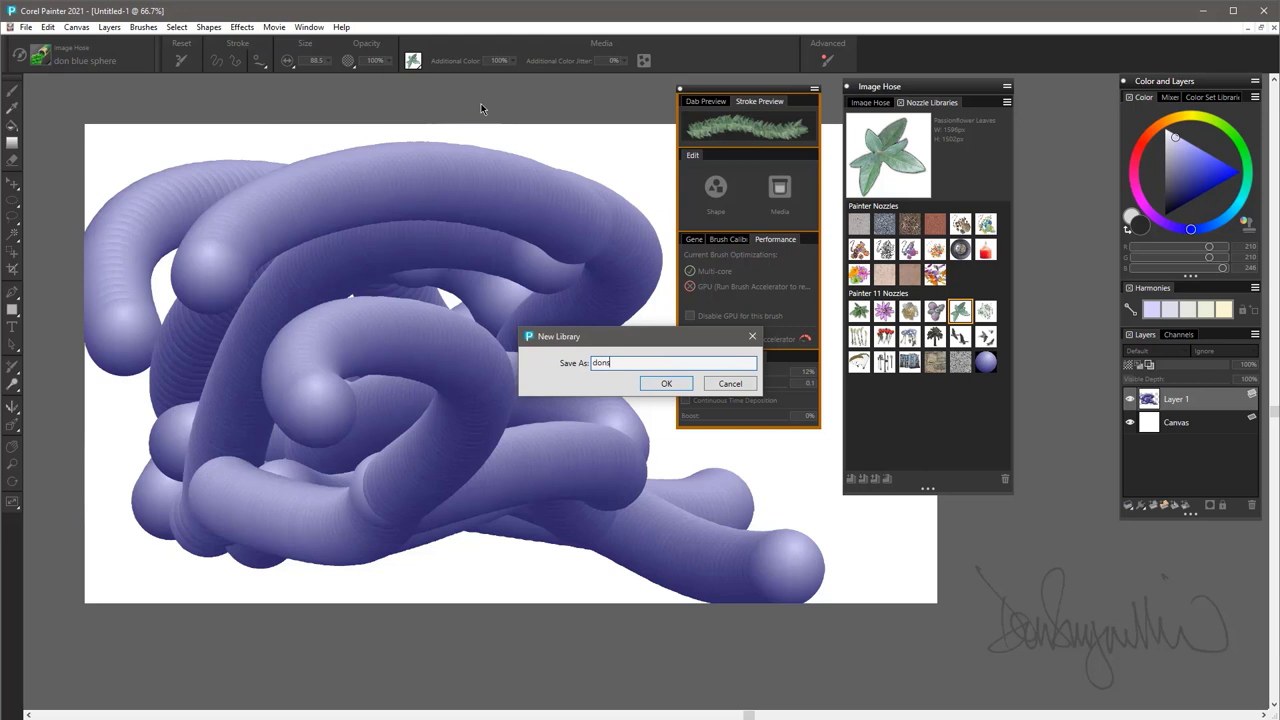
{"action": "type", "text": "s"}
{"action": "key", "text": "Return"}
{"action": "left_click", "coordinate": [985, 361]}
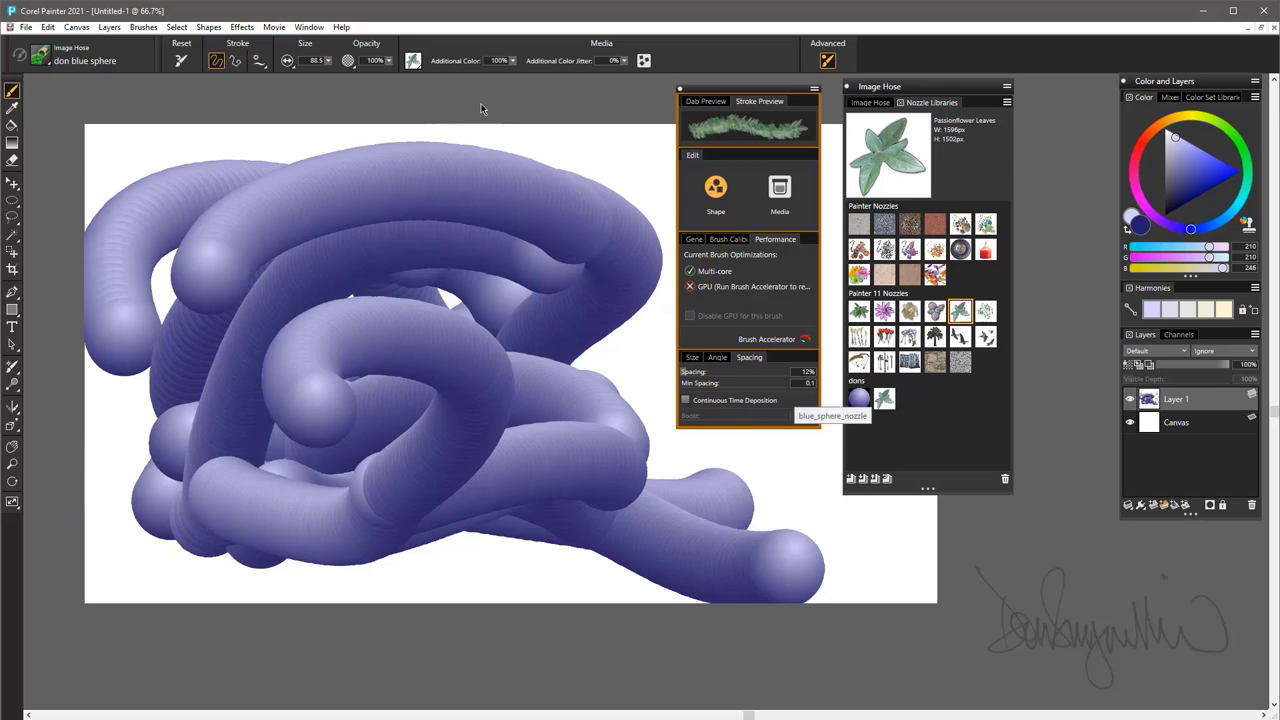
Load blue_sphere_nozzle from the new library and paint curved, overlapping tube strokes on Layer 1
{"action": "left_click", "coordinate": [859, 398]}
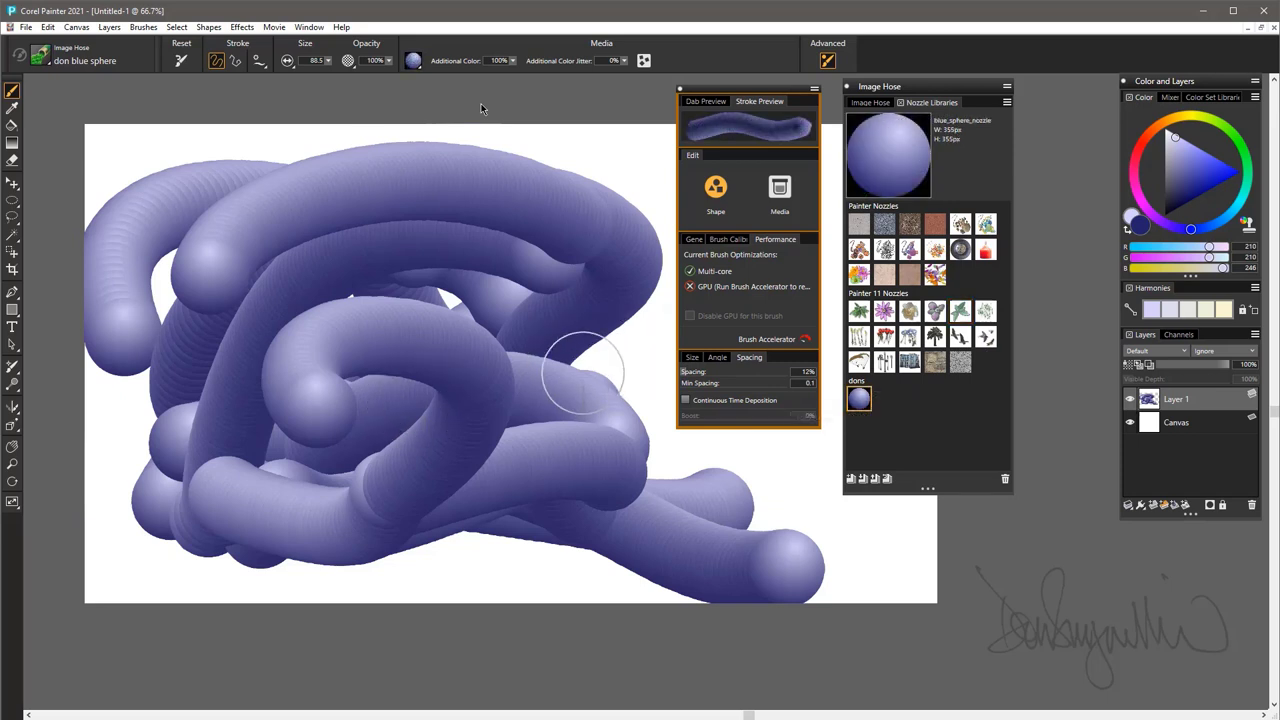
{"action": "left_click_drag", "start_coordinate": [630, 300], "coordinate": [508, 262]}
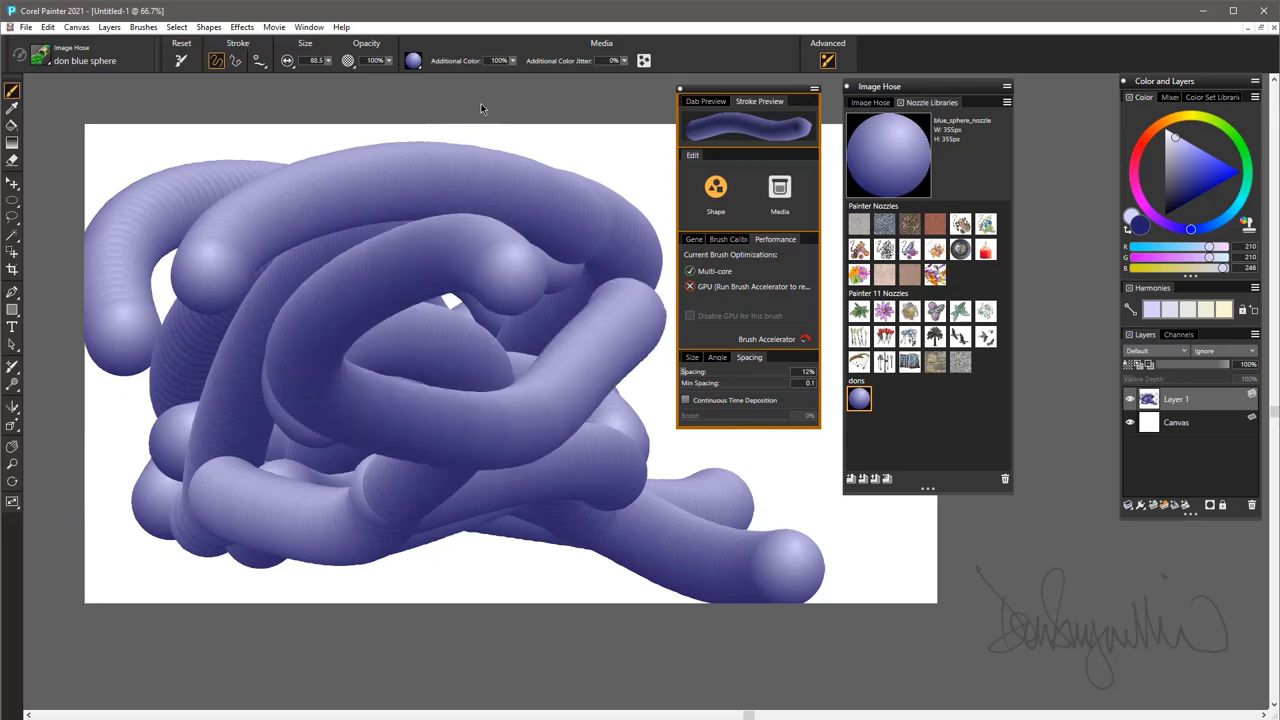
{"action": "mouse_move", "coordinate": [384, 372]}
{"action": "left_mouse_down"}
{"action": "mouse_move", "coordinate": [592, 364]}
{"action": "mouse_move", "coordinate": [343, 212]}
{"action": "mouse_move", "coordinate": [309, 233]}
{"action": "mouse_move", "coordinate": [235, 425]}
{"action": "mouse_move", "coordinate": [360, 382]}
{"action": "left_mouse_up"}
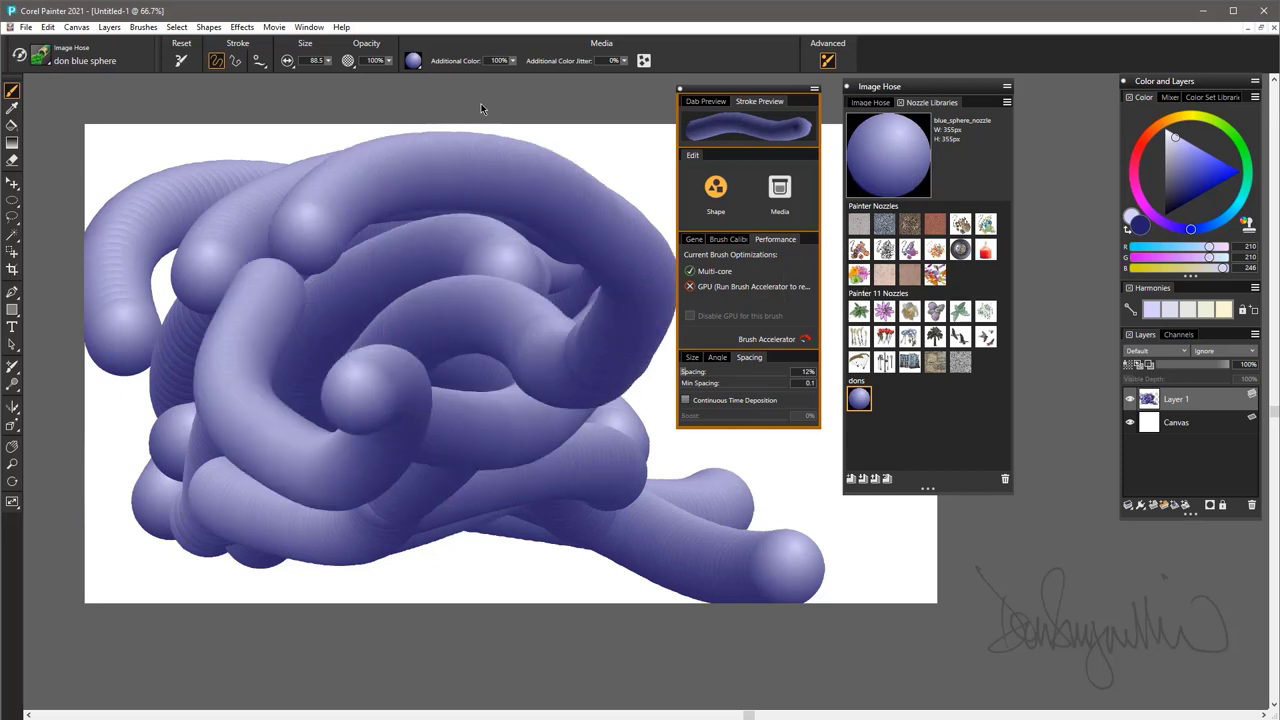
{"action": "left_click_drag", "start_coordinate": [541, 250], "coordinate": [282, 322]}
{"action": "mouse_move", "coordinate": [587, 416]}
{"action": "left_mouse_down"}
{"action": "mouse_move", "coordinate": [524, 488]}
{"action": "mouse_move", "coordinate": [242, 448]}
{"action": "left_mouse_up"}
{"action": "mouse_move", "coordinate": [198, 426]}
{"action": "left_mouse_down"}
{"action": "mouse_move", "coordinate": [196, 448]}
{"action": "mouse_move", "coordinate": [572, 471]}
{"action": "mouse_move", "coordinate": [528, 511]}
{"action": "mouse_move", "coordinate": [491, 303]}
{"action": "mouse_move", "coordinate": [367, 429]}
{"action": "mouse_move", "coordinate": [587, 306]}
{"action": "mouse_move", "coordinate": [254, 434]}
{"action": "mouse_move", "coordinate": [291, 222]}
{"action": "mouse_move", "coordinate": [352, 400]}
{"action": "mouse_move", "coordinate": [674, 530]}
{"action": "mouse_move", "coordinate": [600, 338]}
{"action": "mouse_move", "coordinate": [526, 280]}
{"action": "left_mouse_up"}
Move the brush controls palette off the canvas beside the color palette and paint long curved tubes across the uncovered area
{"action": "mouse_move", "coordinate": [745, 89]}
{"action": "left_mouse_down"}
{"action": "mouse_move", "coordinate": [849, 123]}
{"action": "mouse_move", "coordinate": [1043, 132]}
{"action": "left_mouse_up"}
{"action": "mouse_move", "coordinate": [718, 250]}
{"action": "left_mouse_down"}
{"action": "mouse_move", "coordinate": [716, 285]}
{"action": "mouse_move", "coordinate": [615, 470]}
{"action": "mouse_move", "coordinate": [330, 300]}
{"action": "mouse_move", "coordinate": [451, 461]}
{"action": "mouse_move", "coordinate": [442, 320]}
{"action": "mouse_move", "coordinate": [702, 460]}
{"action": "mouse_move", "coordinate": [757, 463]}
{"action": "left_mouse_up"}
{"action": "mouse_move", "coordinate": [767, 374]}
{"action": "left_mouse_down"}
{"action": "mouse_move", "coordinate": [337, 252]}
{"action": "mouse_move", "coordinate": [310, 383]}
{"action": "left_mouse_up"}
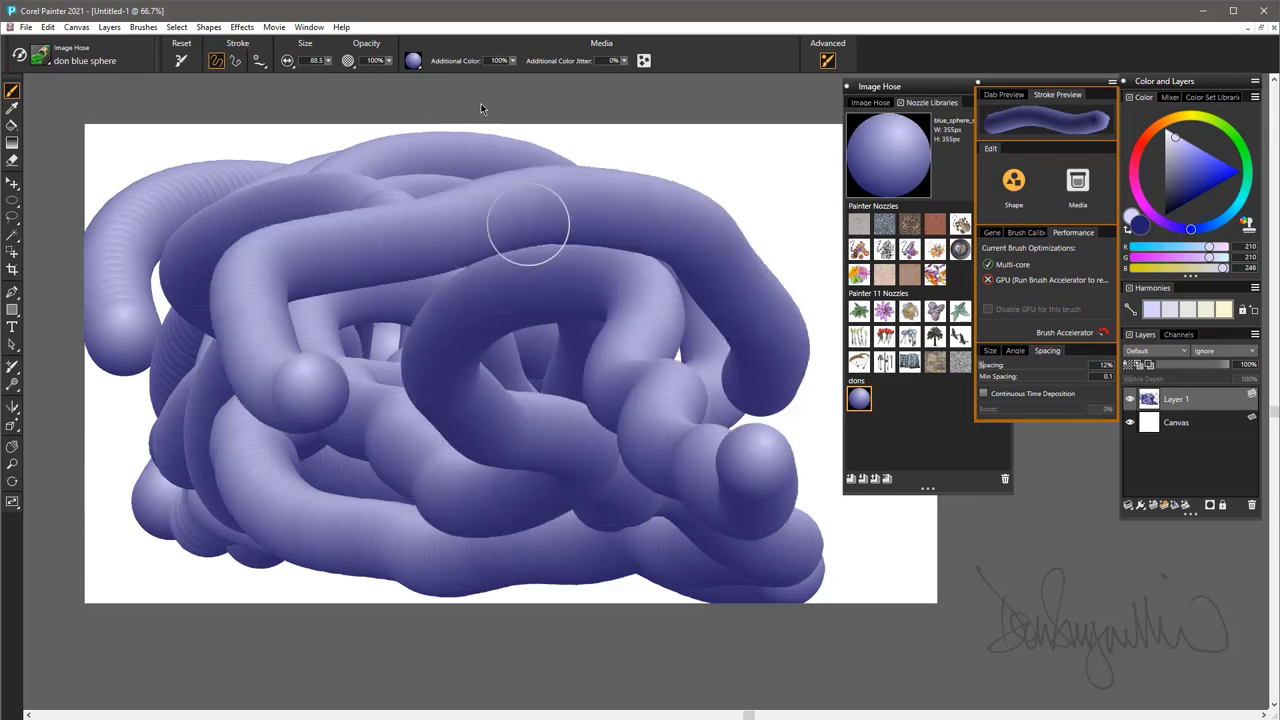
Reposition the Image Hose palette next to the brush controls and paint more curved tubes over the lower half of the artwork
{"action": "left_click_drag", "start_coordinate": [926, 86], "coordinate": [763, 77]}
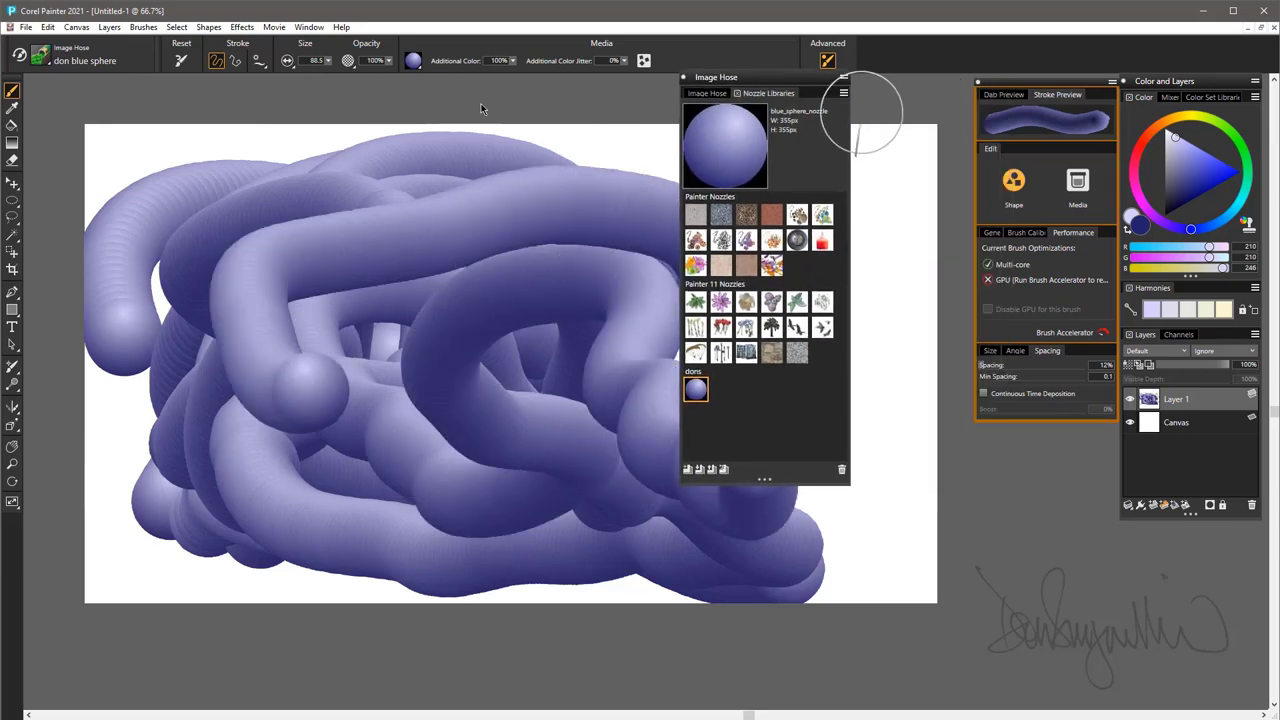
{"action": "left_click", "coordinate": [712, 469]}
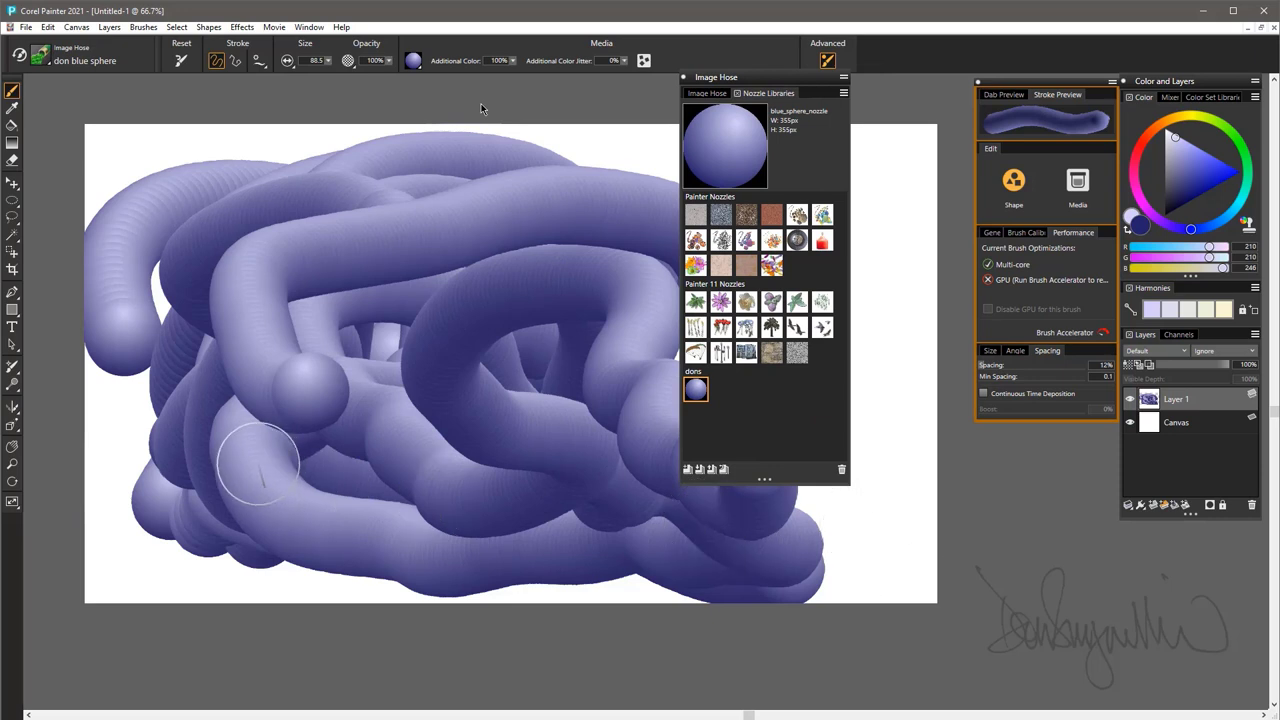
{"action": "mouse_move", "coordinate": [749, 553]}
{"action": "left_mouse_down"}
{"action": "mouse_move", "coordinate": [225, 510]}
{"action": "mouse_move", "coordinate": [529, 397]}
{"action": "left_mouse_up"}
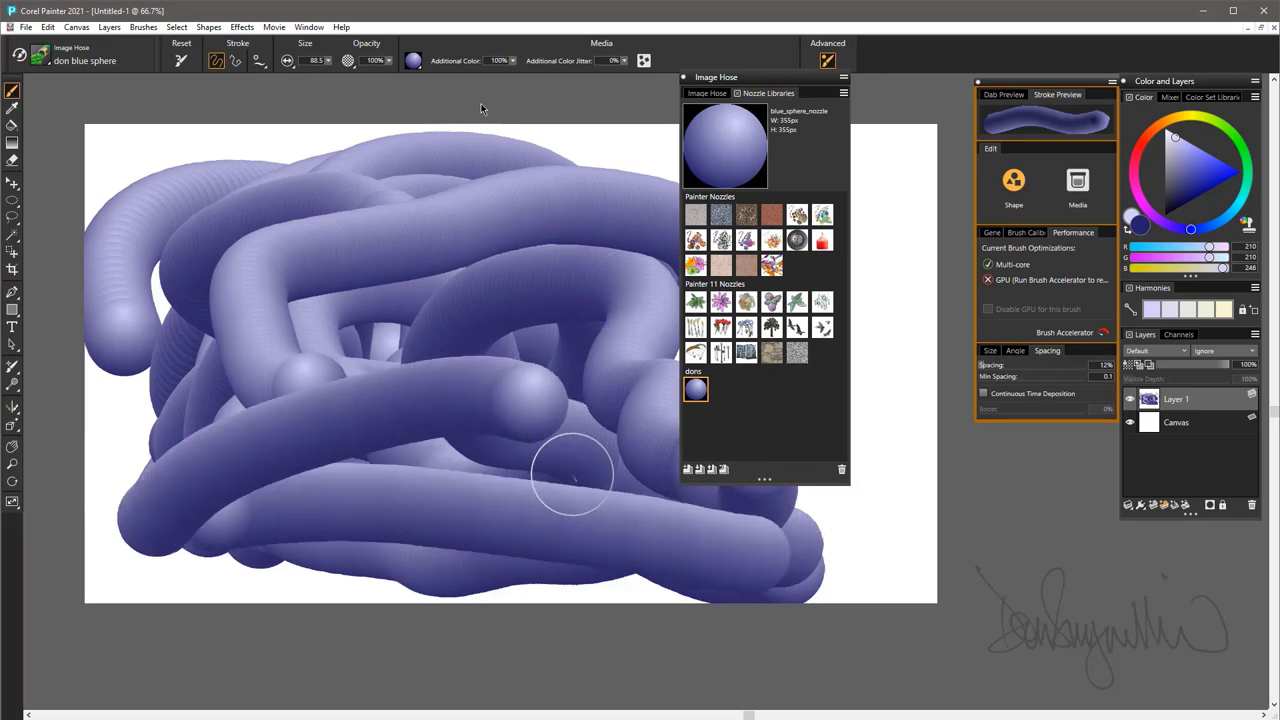
{"action": "left_click_drag", "start_coordinate": [567, 477], "coordinate": [253, 378]}
{"action": "left_click_drag", "start_coordinate": [398, 272], "coordinate": [386, 283]}
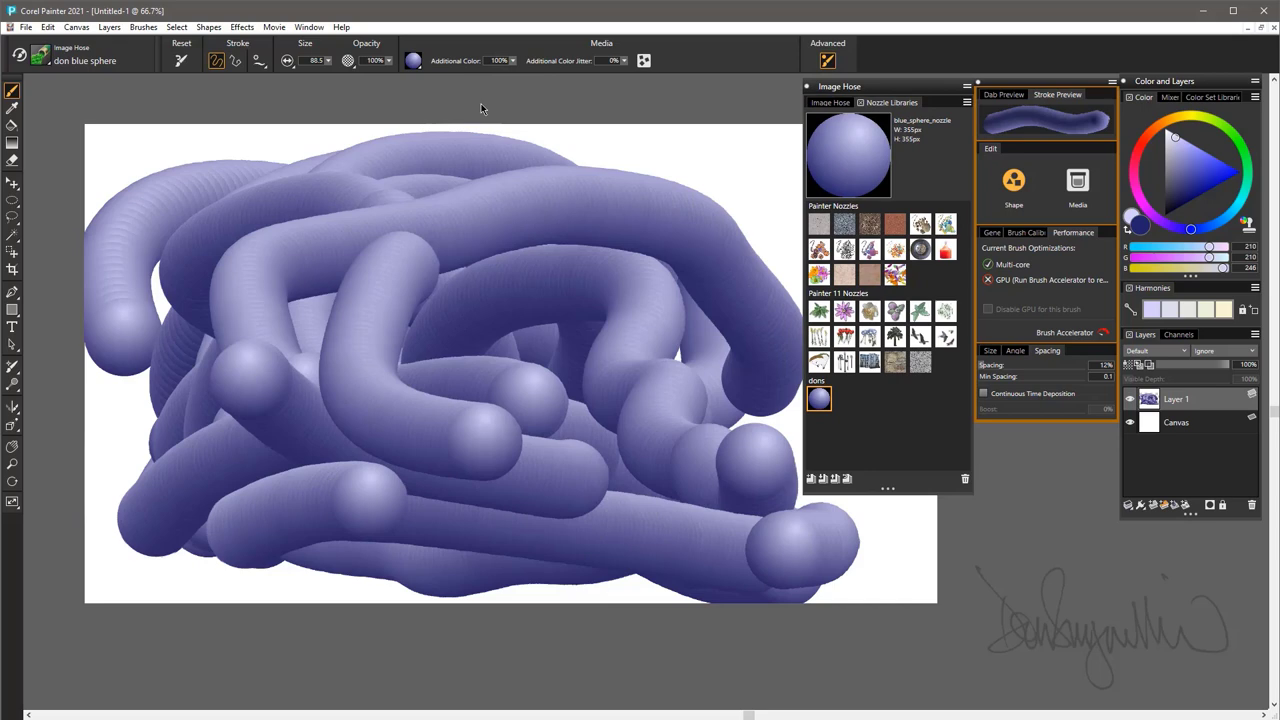
Paint a row of six short, nearly vertical tube strokes across the middle of the artwork on Layer 1
{"action": "left_click_drag", "start_coordinate": [564, 206], "coordinate": [530, 395]}
{"action": "left_click_drag", "start_coordinate": [652, 218], "coordinate": [600, 400]}
{"action": "left_click_drag", "start_coordinate": [706, 234], "coordinate": [653, 408]}
{"action": "left_click_drag", "start_coordinate": [506, 222], "coordinate": [473, 408]}
{"action": "left_click_drag", "start_coordinate": [392, 222], "coordinate": [378, 418]}
{"action": "left_click_drag", "start_coordinate": [286, 242], "coordinate": [323, 443]}
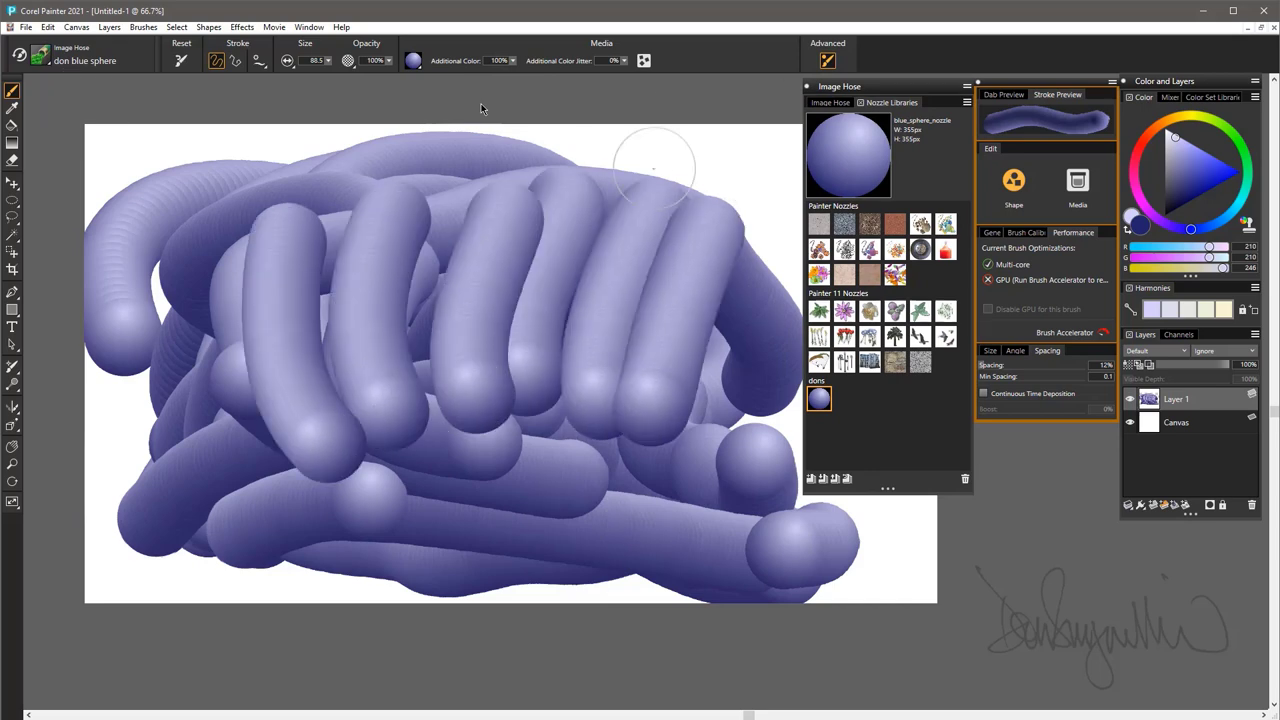